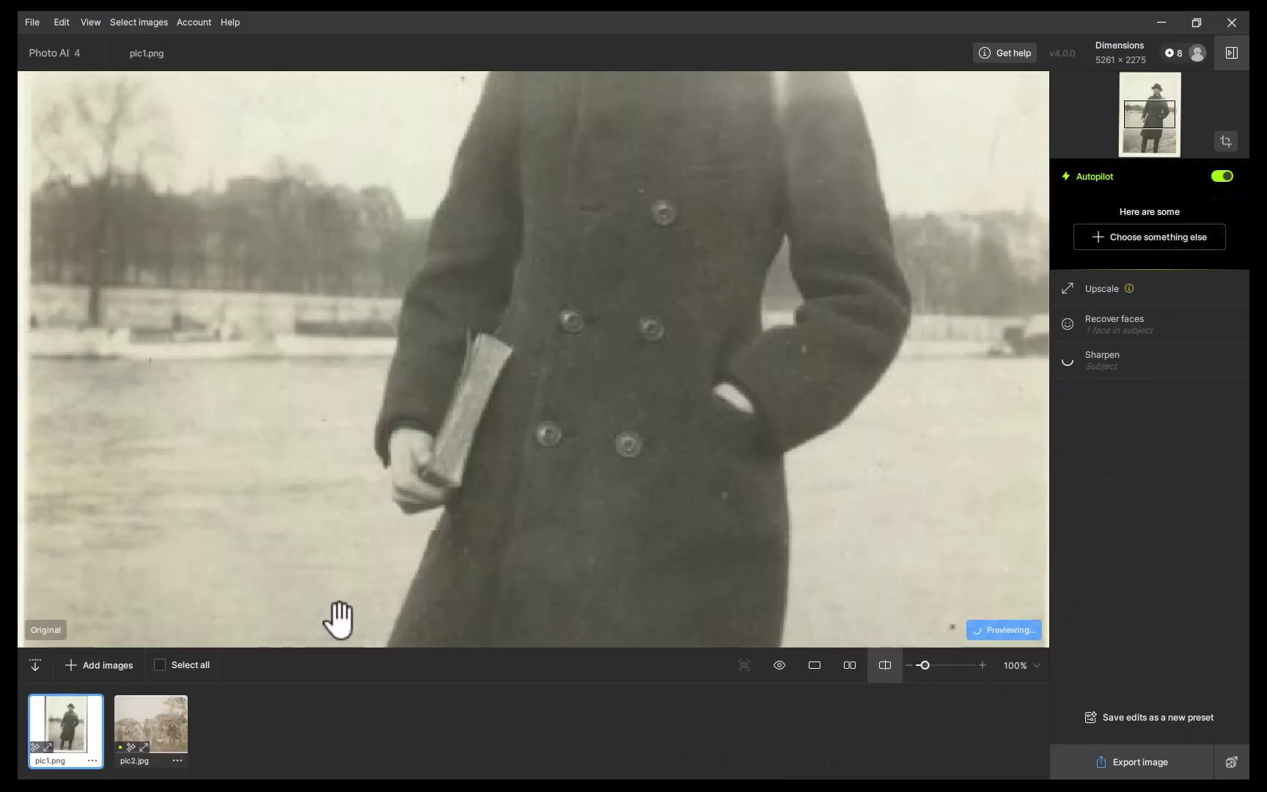
Pan the old scratched photo down to show the man's face, hat and the sky above.
drag(804, 170, 777, 562)
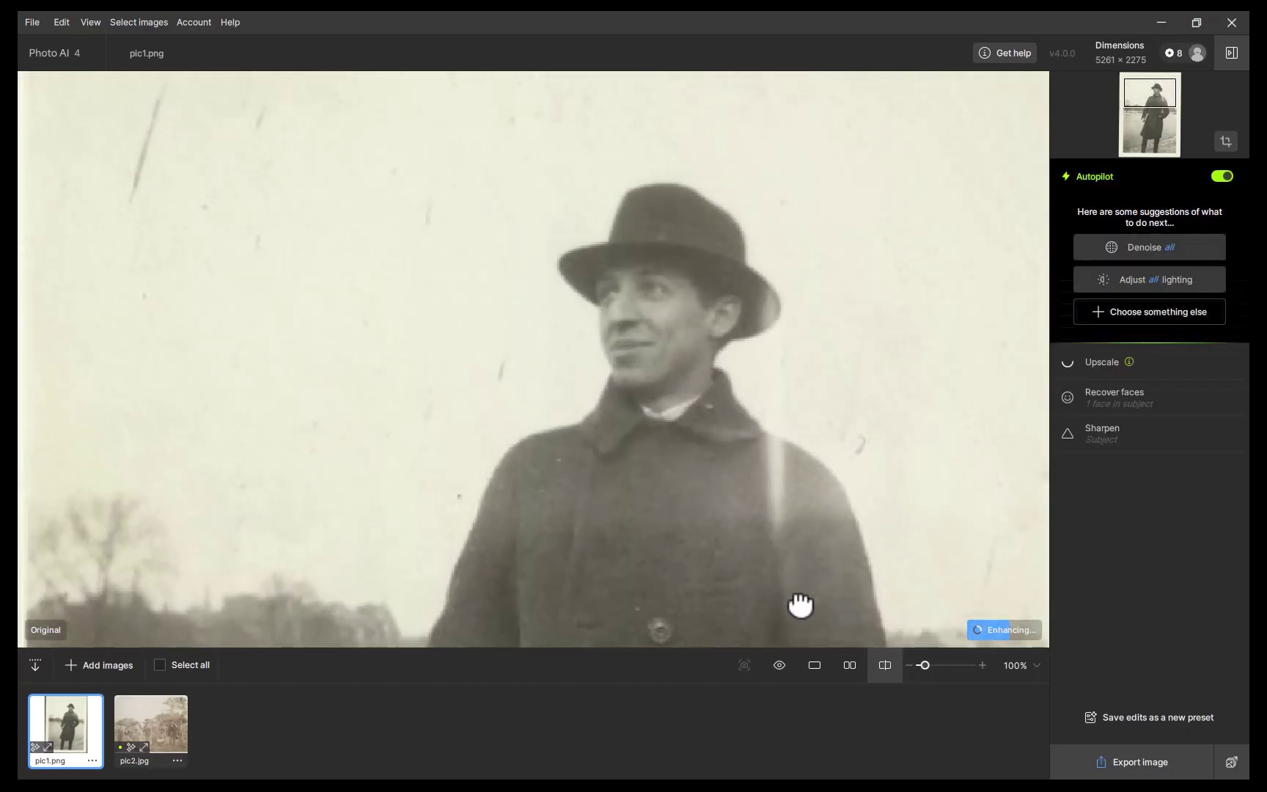
mouse_move(642, 246)
mouse_down()
mouse_move(647, 297)
mouse_move(646, 272)
mouse_up()
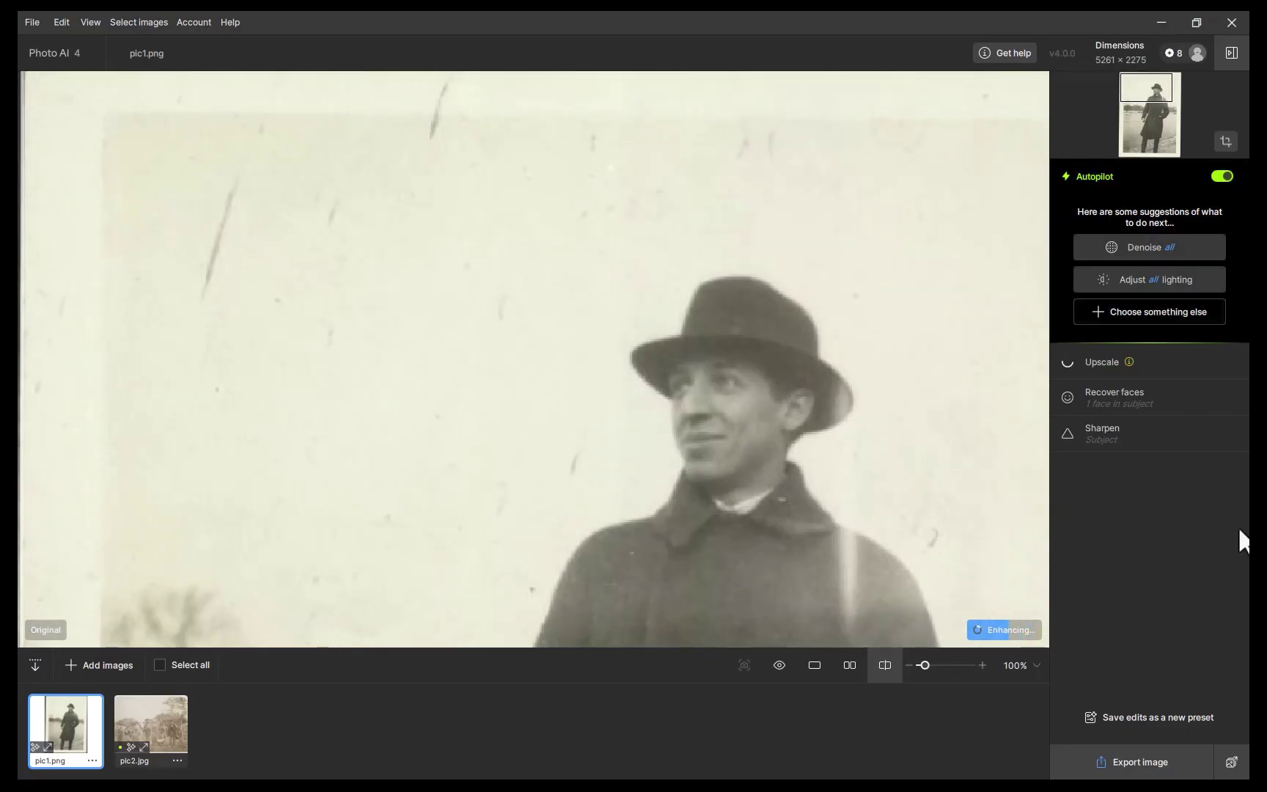
Add Dust & scratch removal, process it in the cloud, and compare against the original.
click(1129, 309)
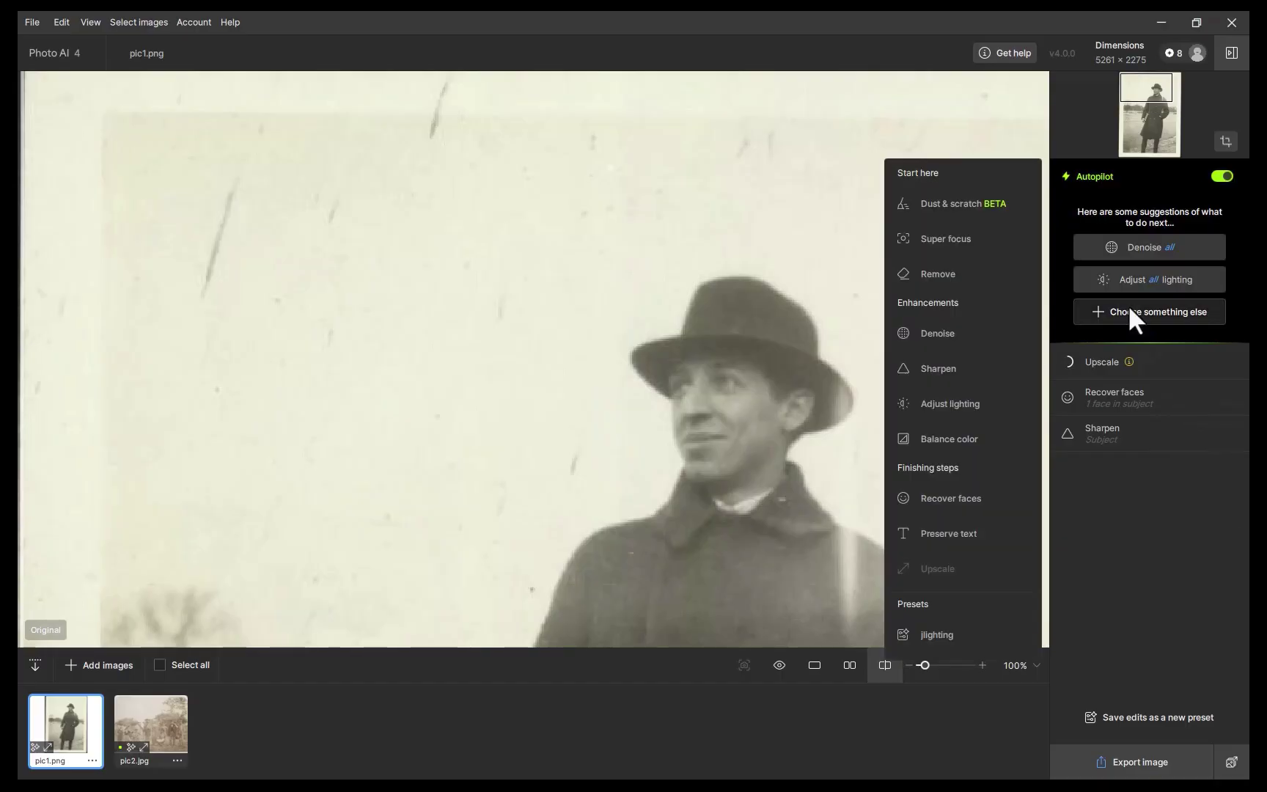
click(975, 205)
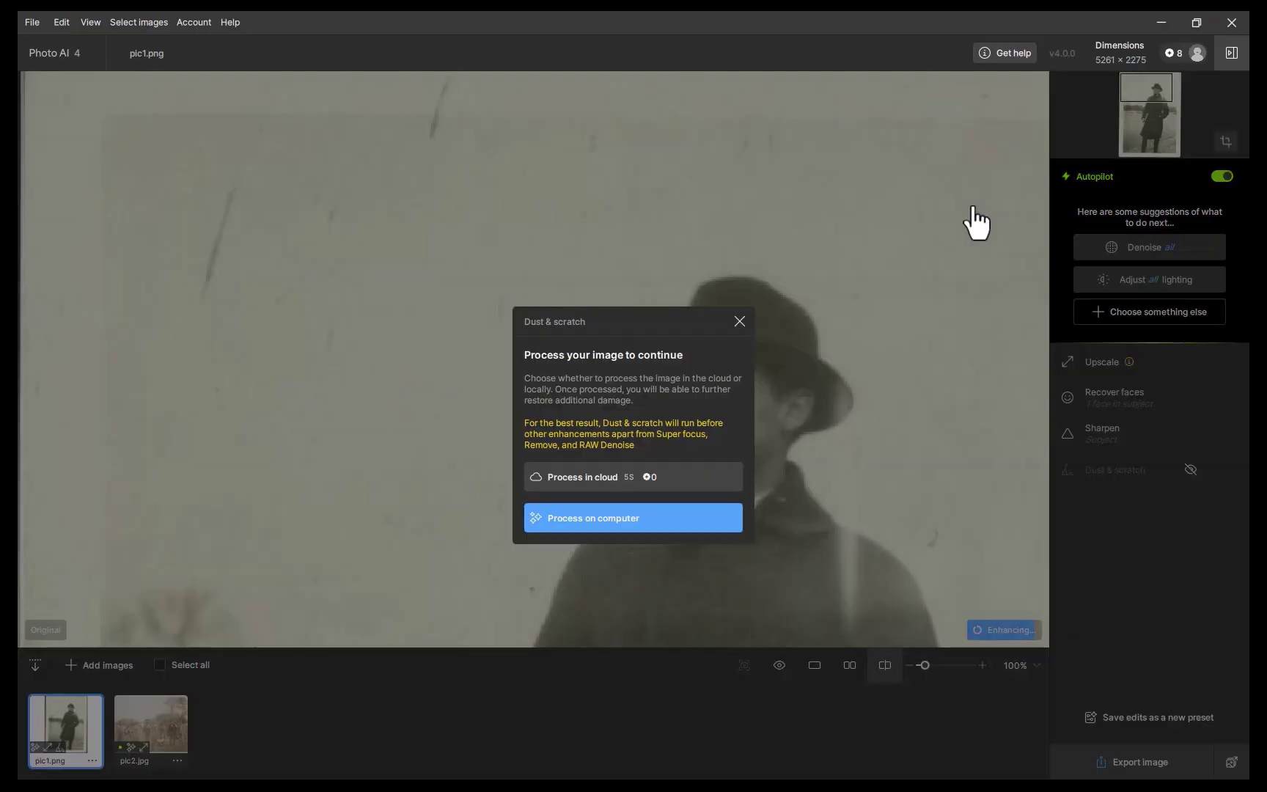
click(561, 474)
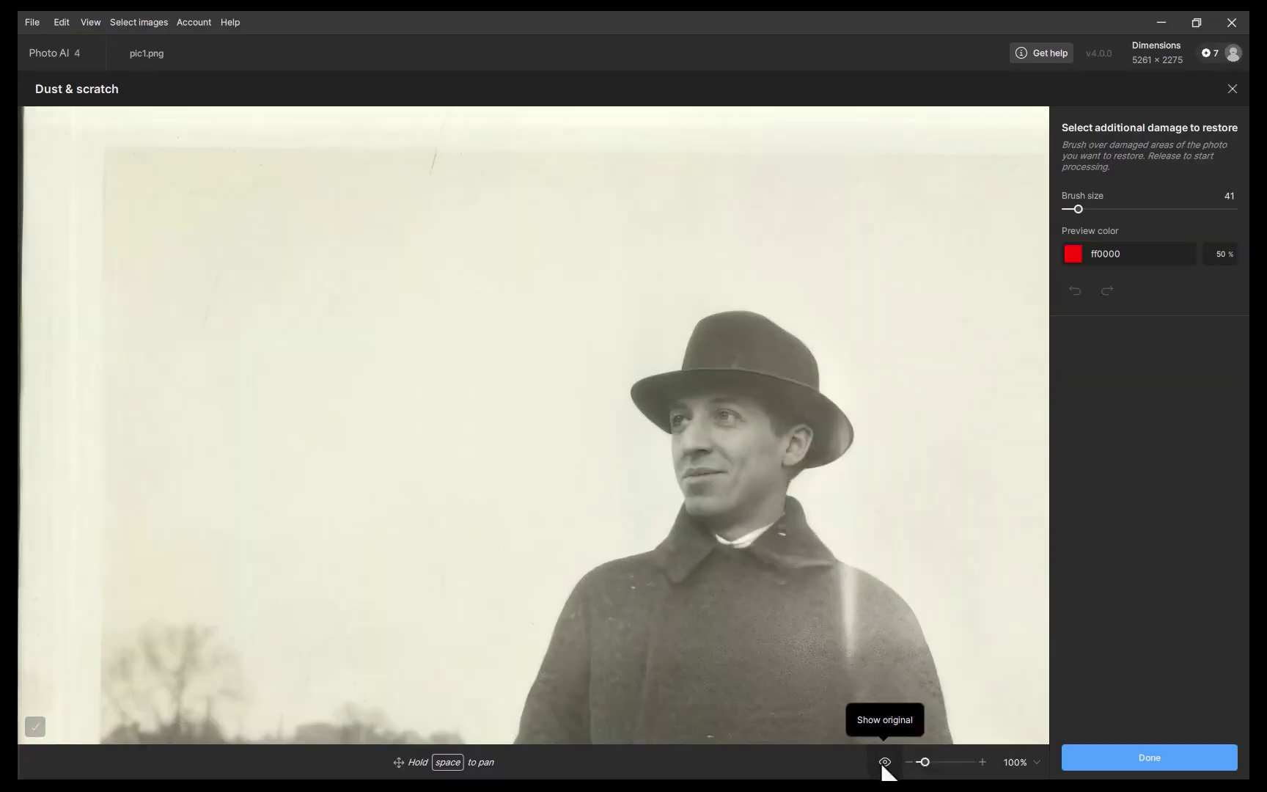
click(884, 763)
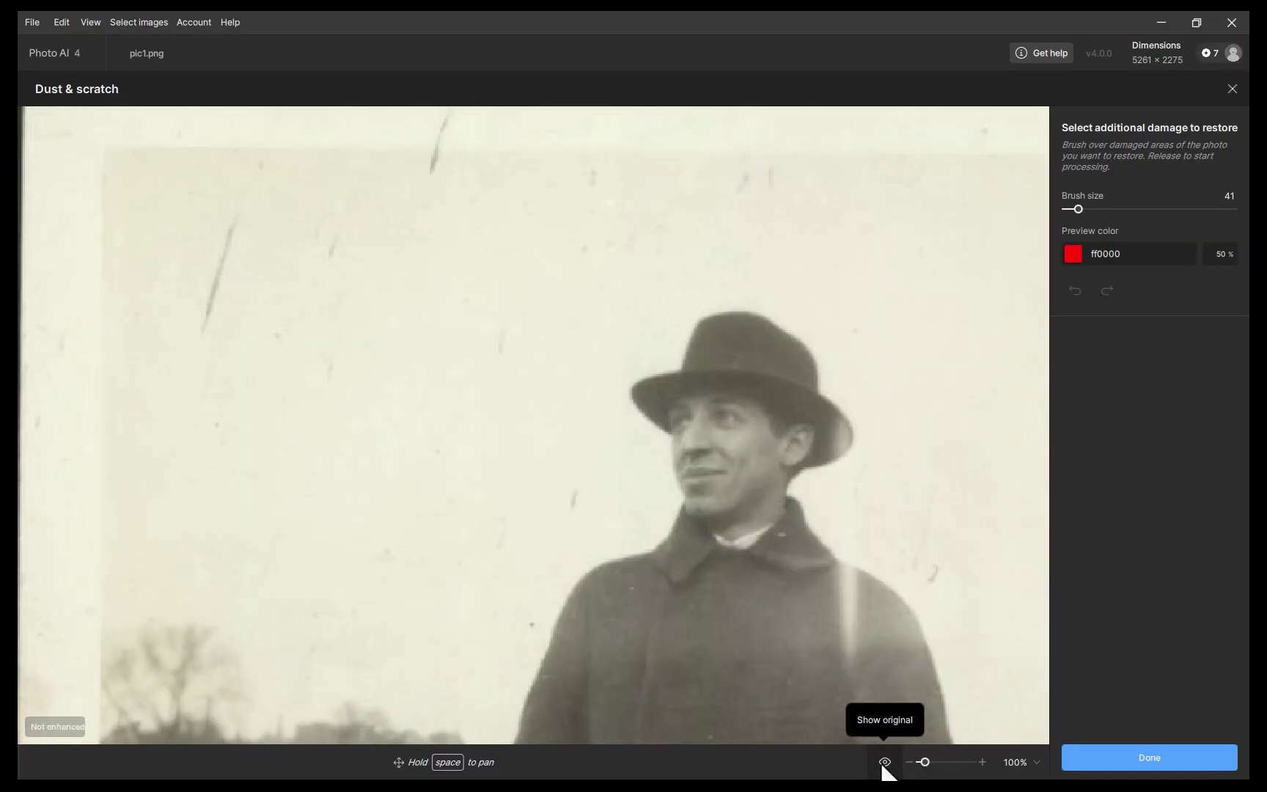
click(883, 762)
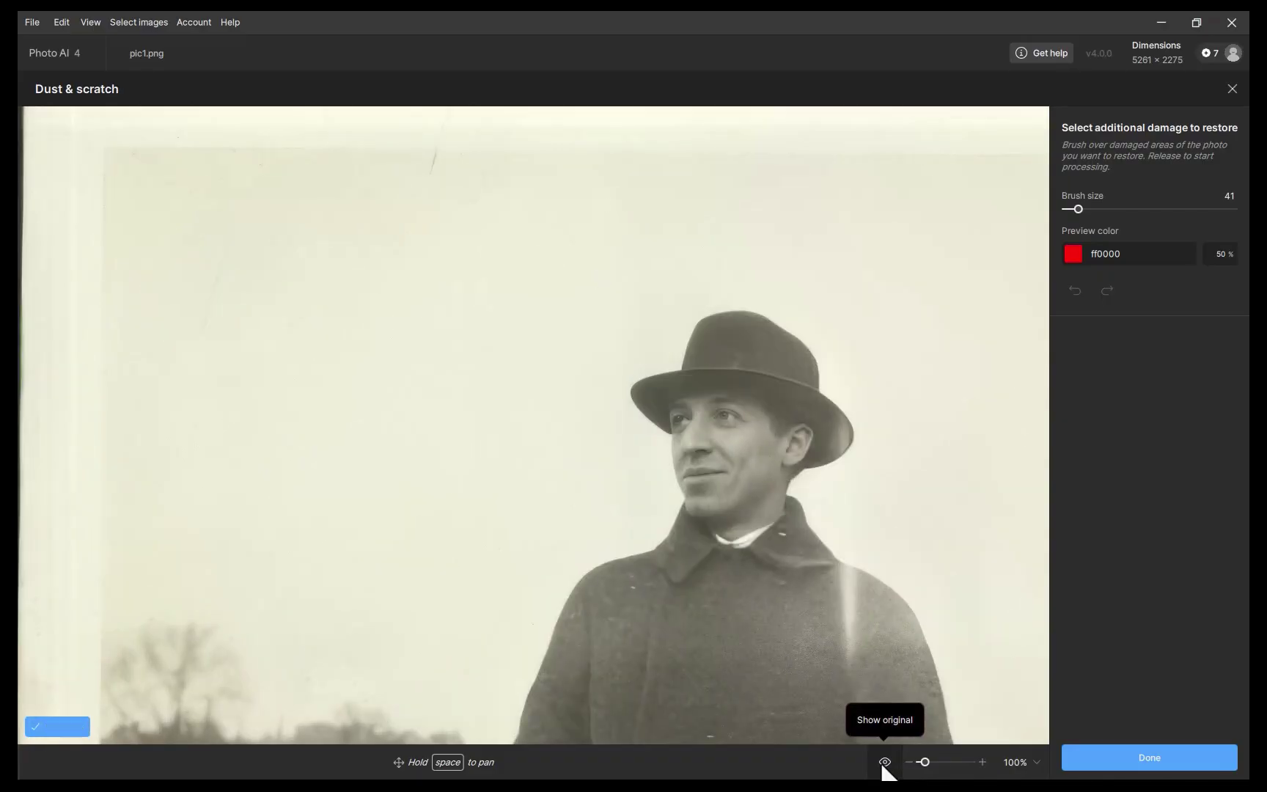
click(884, 762)
click(884, 762)
With brush size 18, paint over the leftover scratches in the sky and around the man.
click(885, 762)
drag(431, 147, 418, 179)
drag(239, 214, 203, 327)
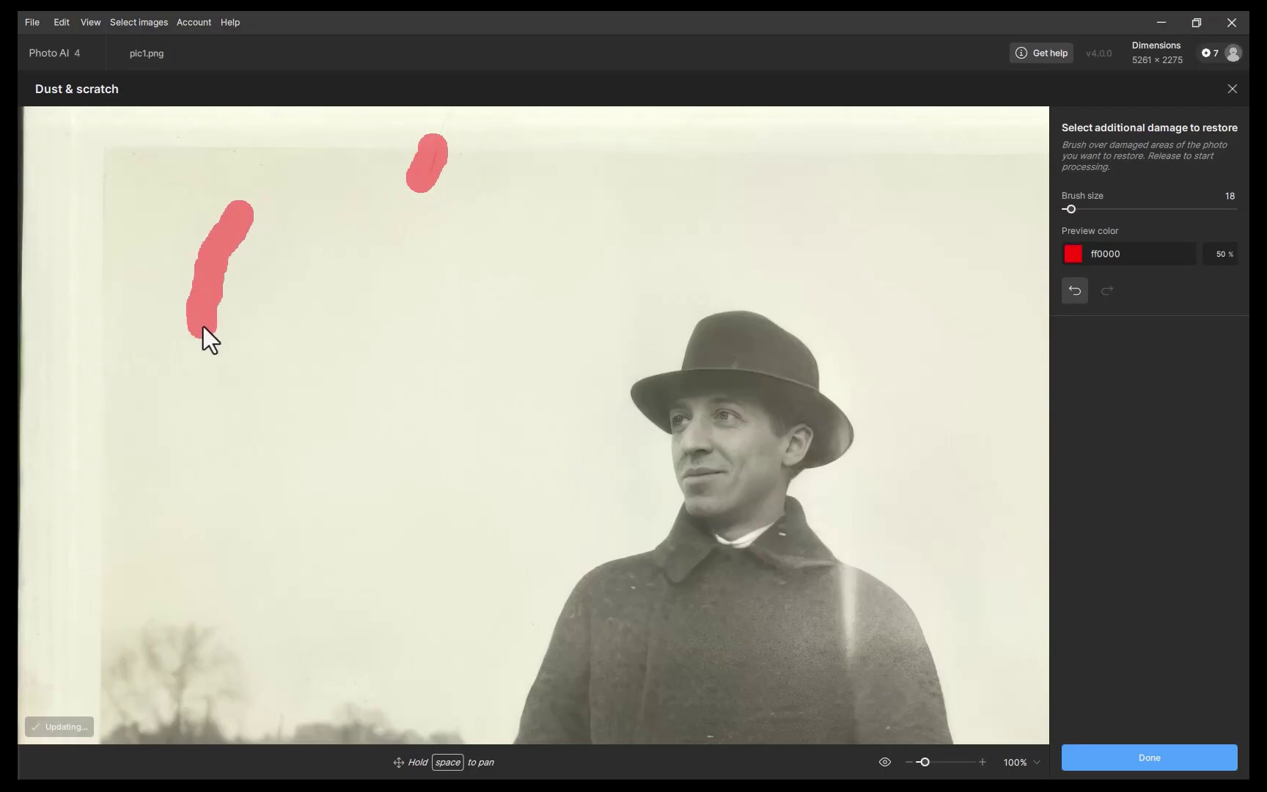
drag(476, 491, 509, 204)
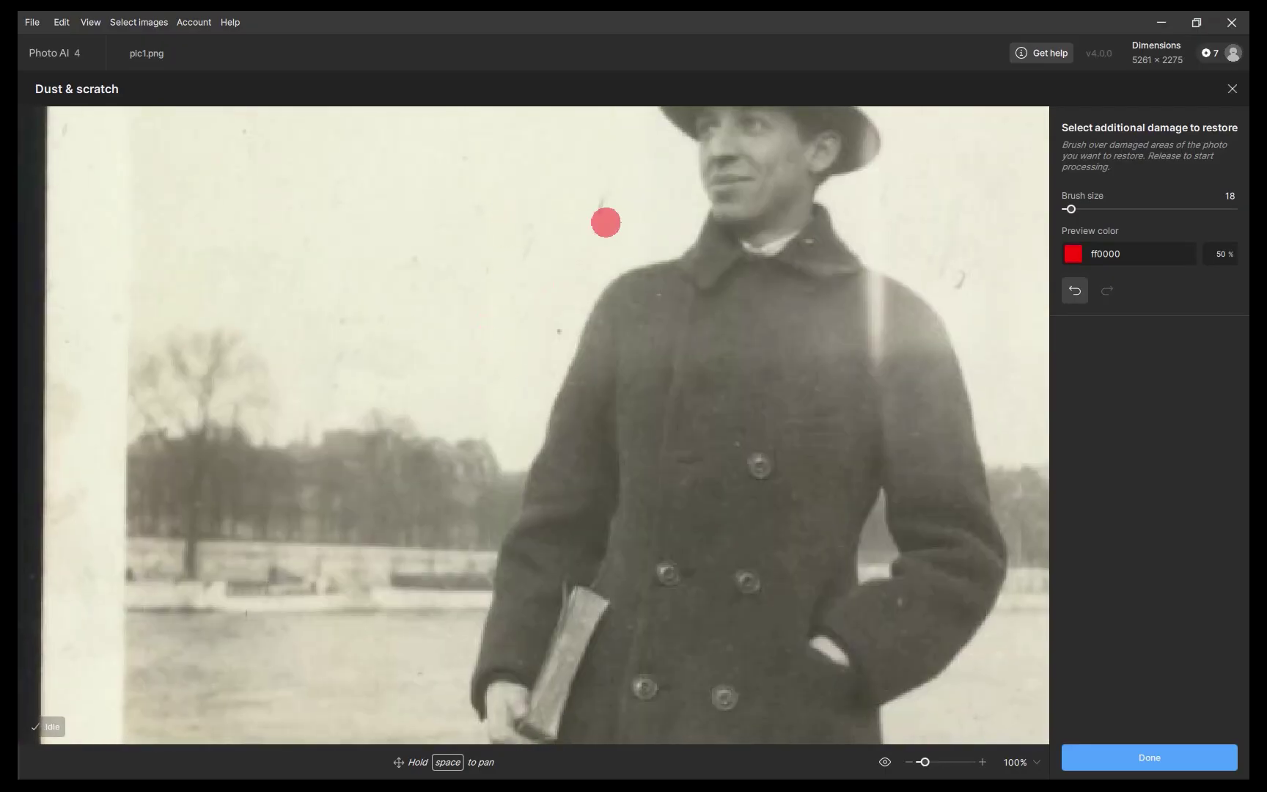
drag(965, 296, 943, 264)
drag(444, 269, 441, 562)
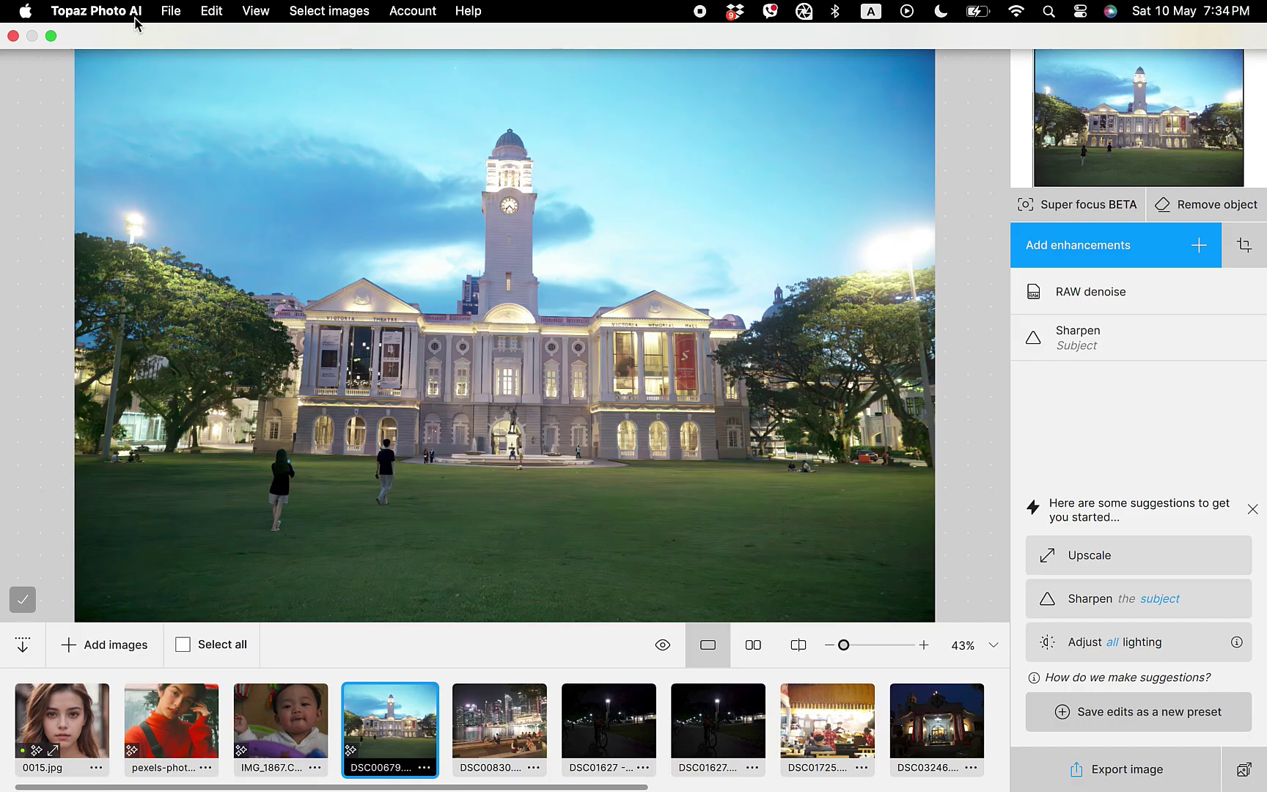
Turn on Autopilot's 'Automatically apply filters' in Preferences and save.
click(132, 13)
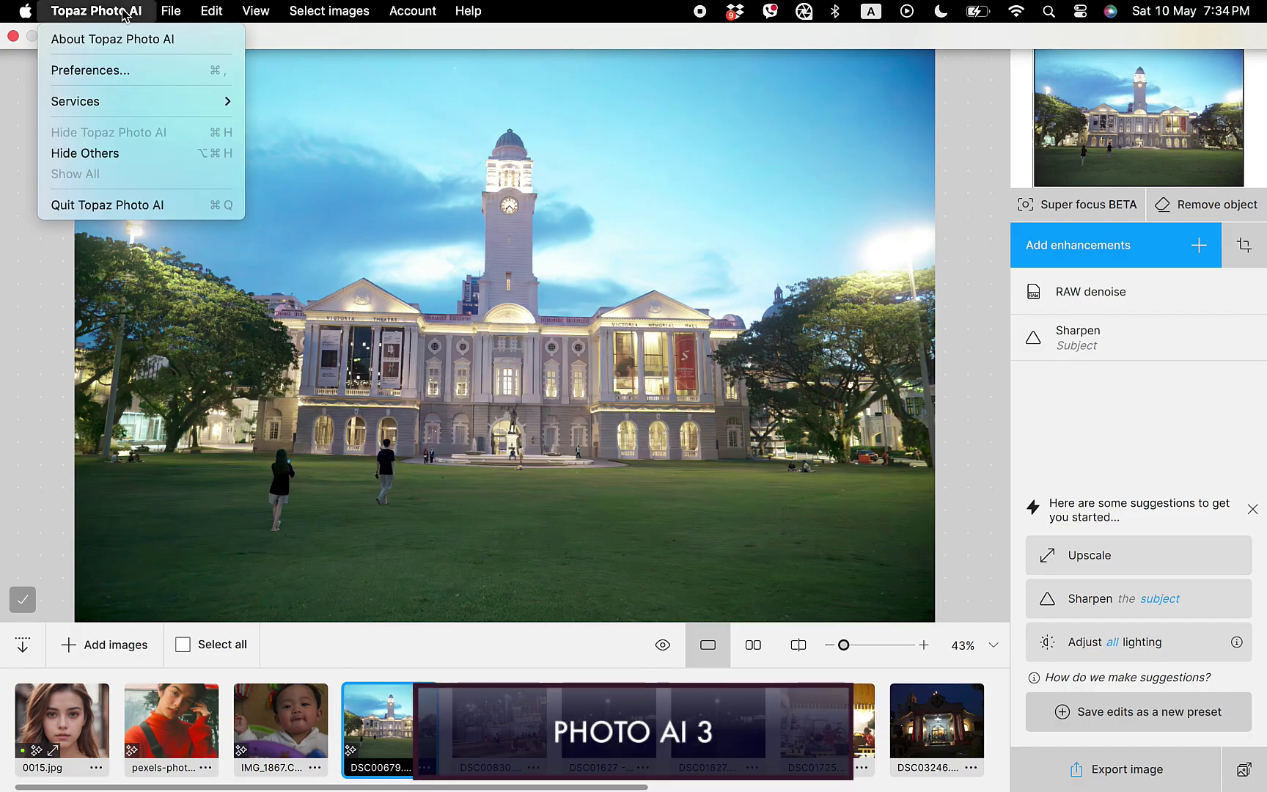
click(129, 73)
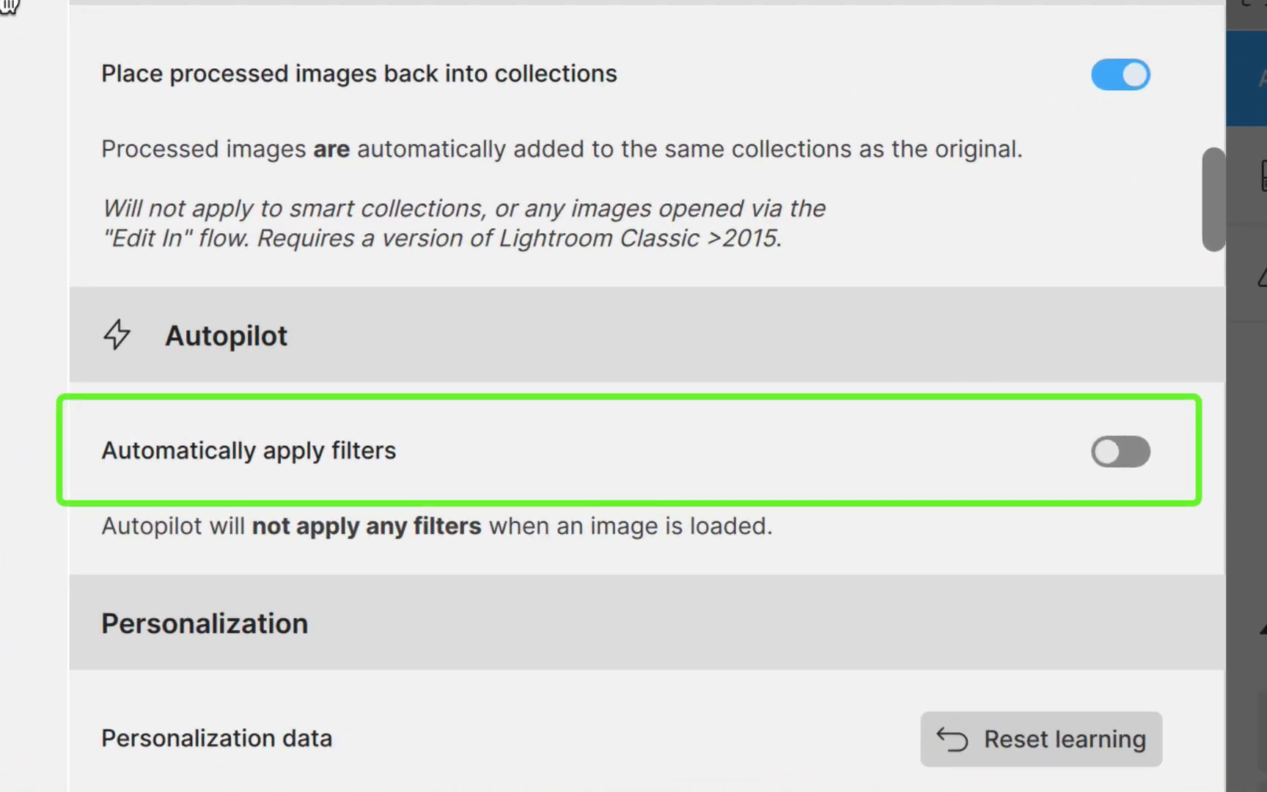
click(1107, 446)
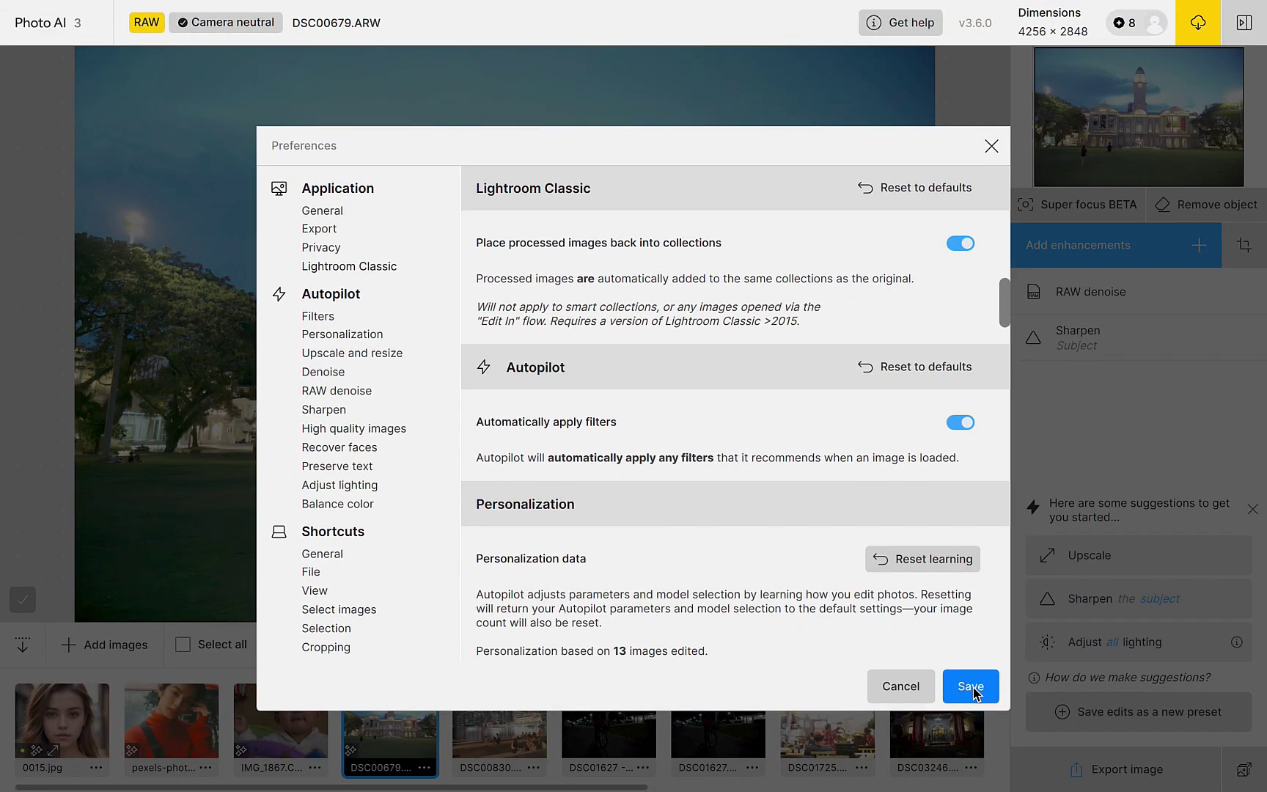
key(Return)
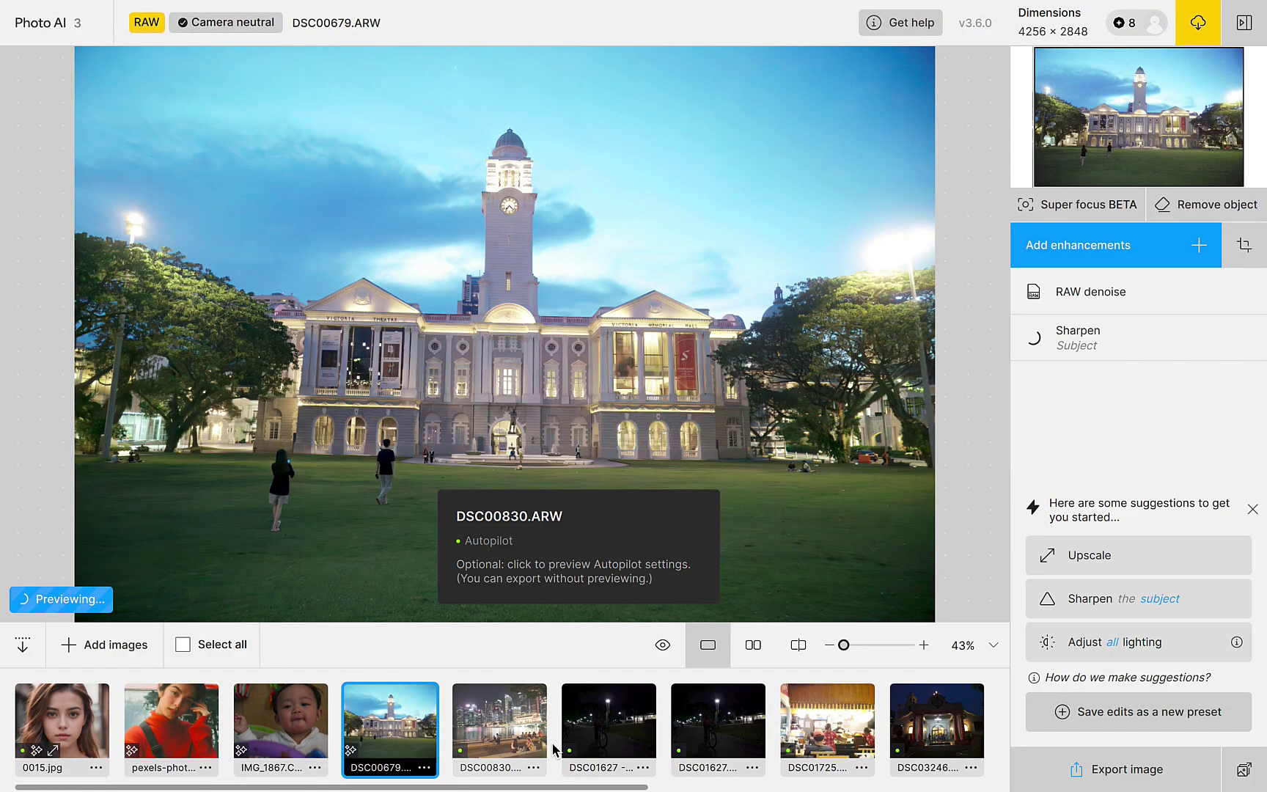
Scroll the thumbnail strip and load DSC03246 to preview its Autopilot result.
scroll(555, 748, right, 3)
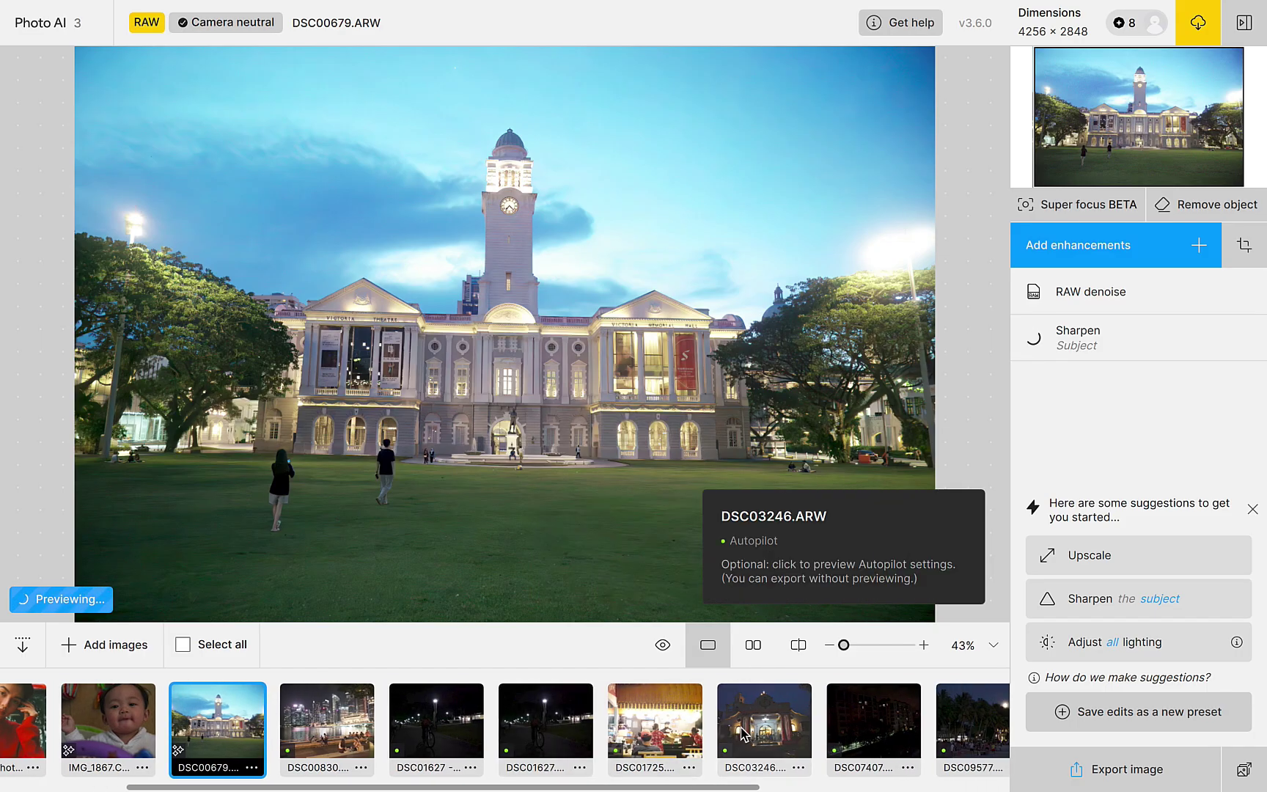
click(744, 733)
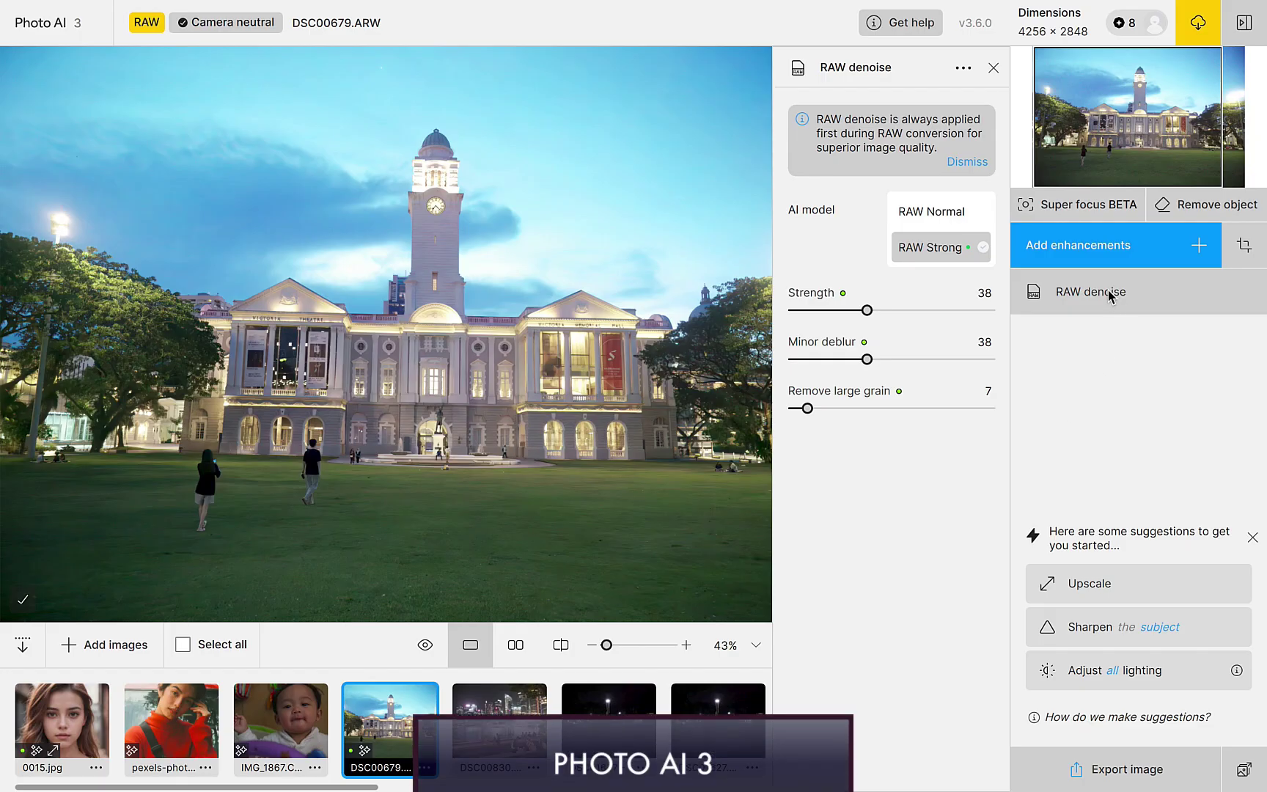
Add Sharpen with the Strong model to the clock-tower photo and apply the suggested sharpening.
click(1085, 257)
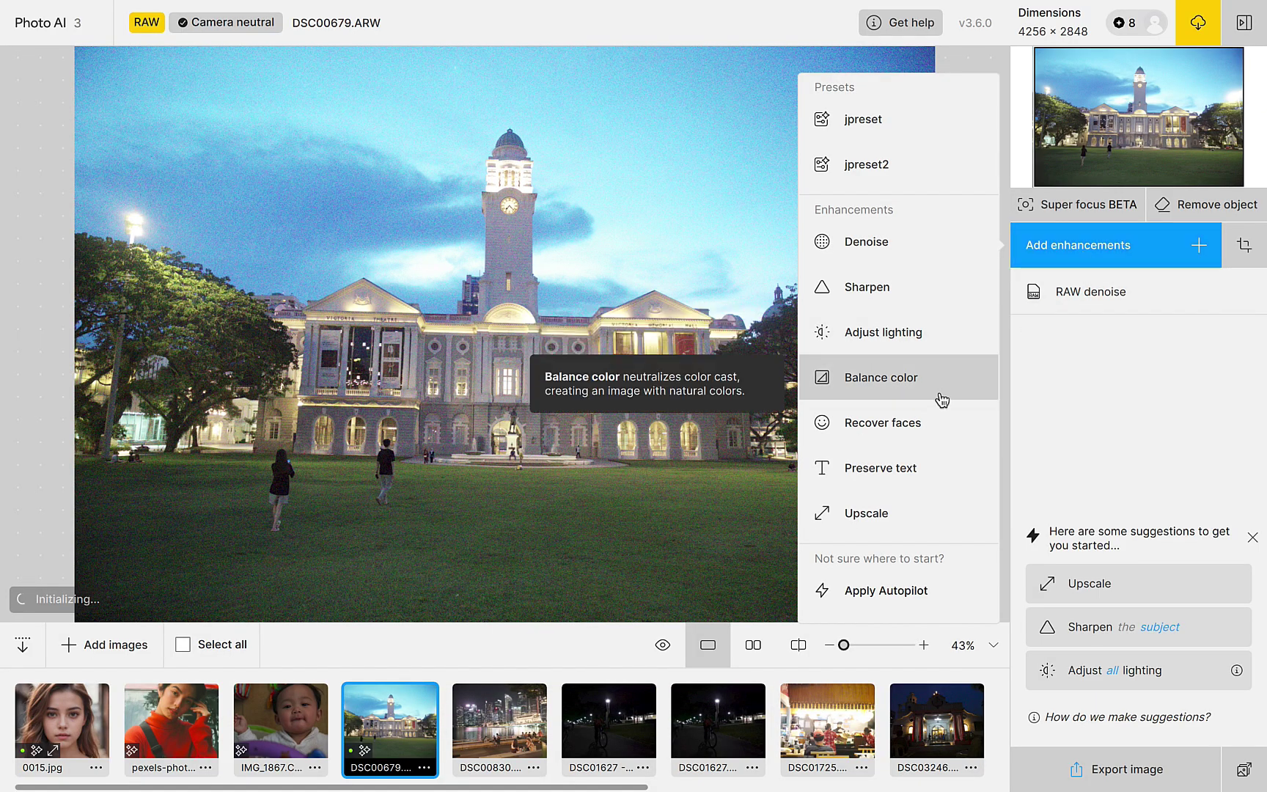
click(920, 302)
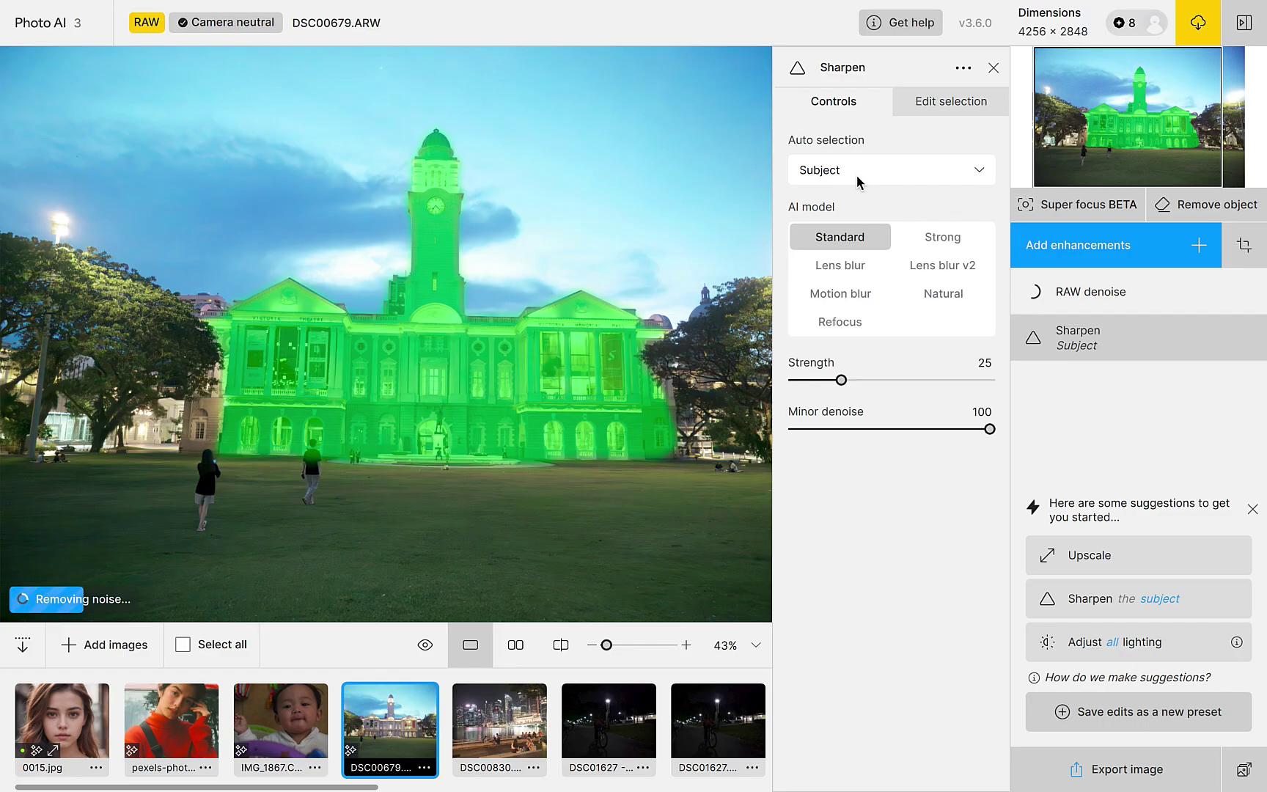
click(934, 247)
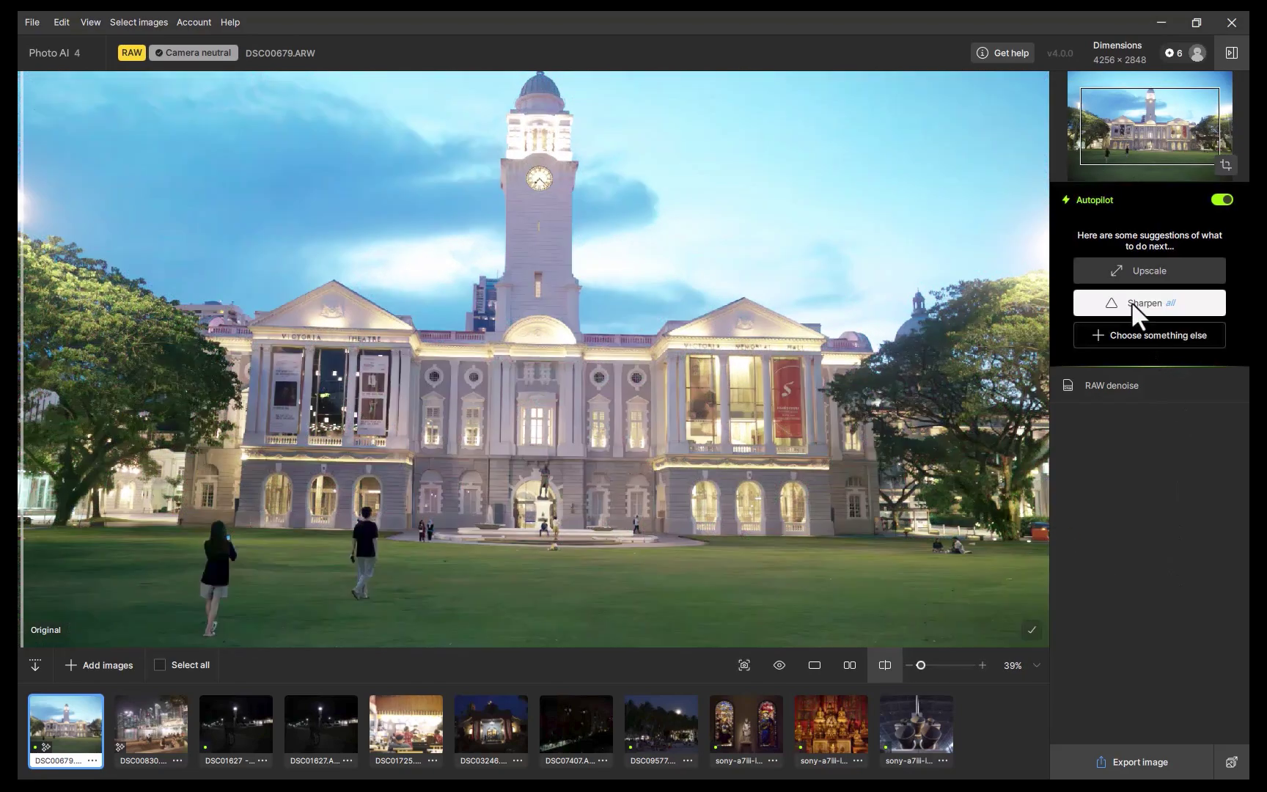
click(1131, 300)
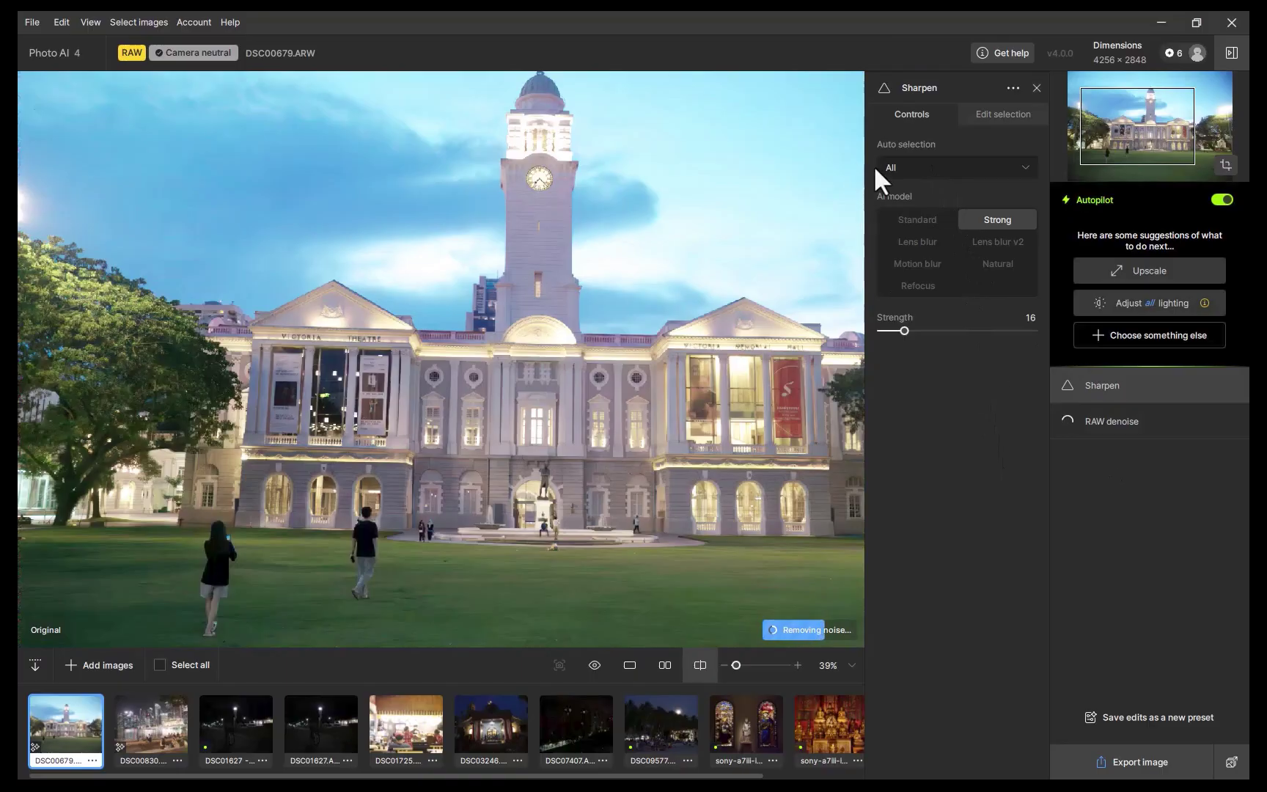
mouse_move(900, 170)
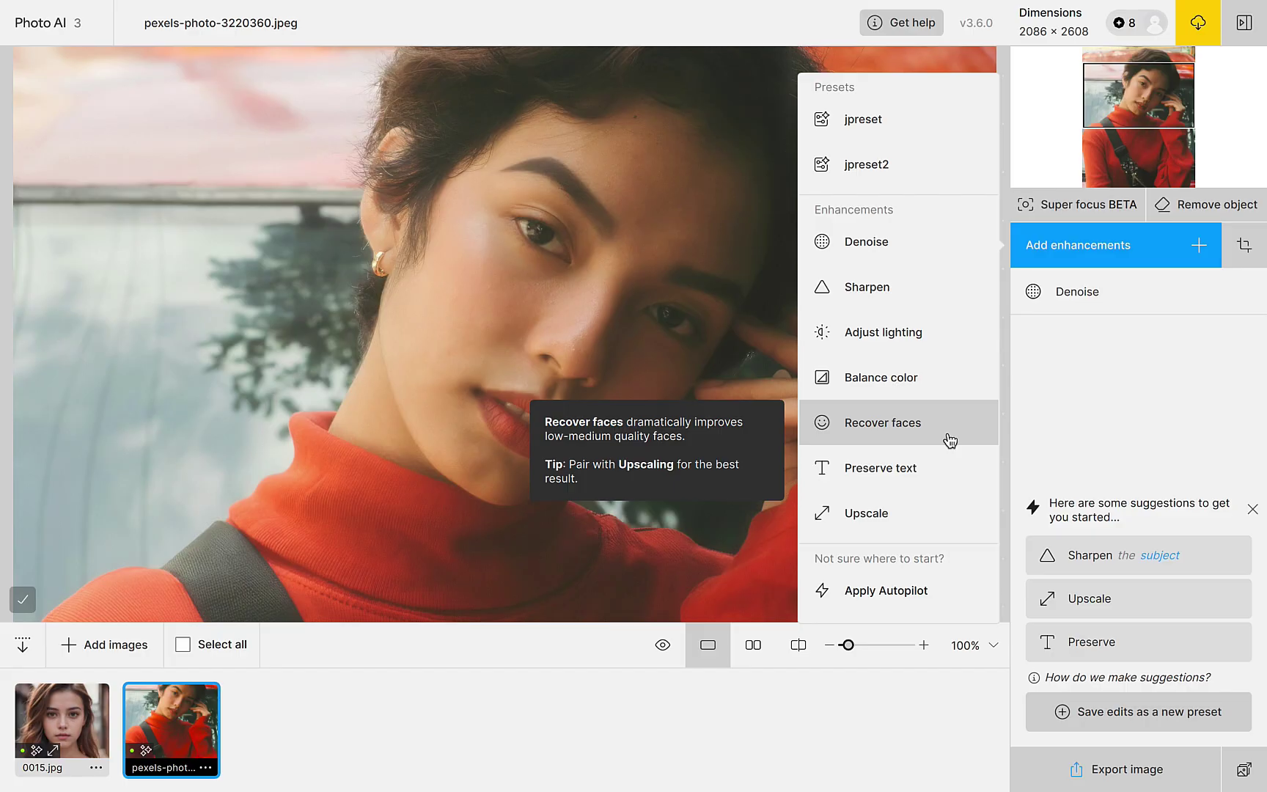
Add Recover faces to the portrait, then open the face recovery settings for the baby photo.
click(948, 438)
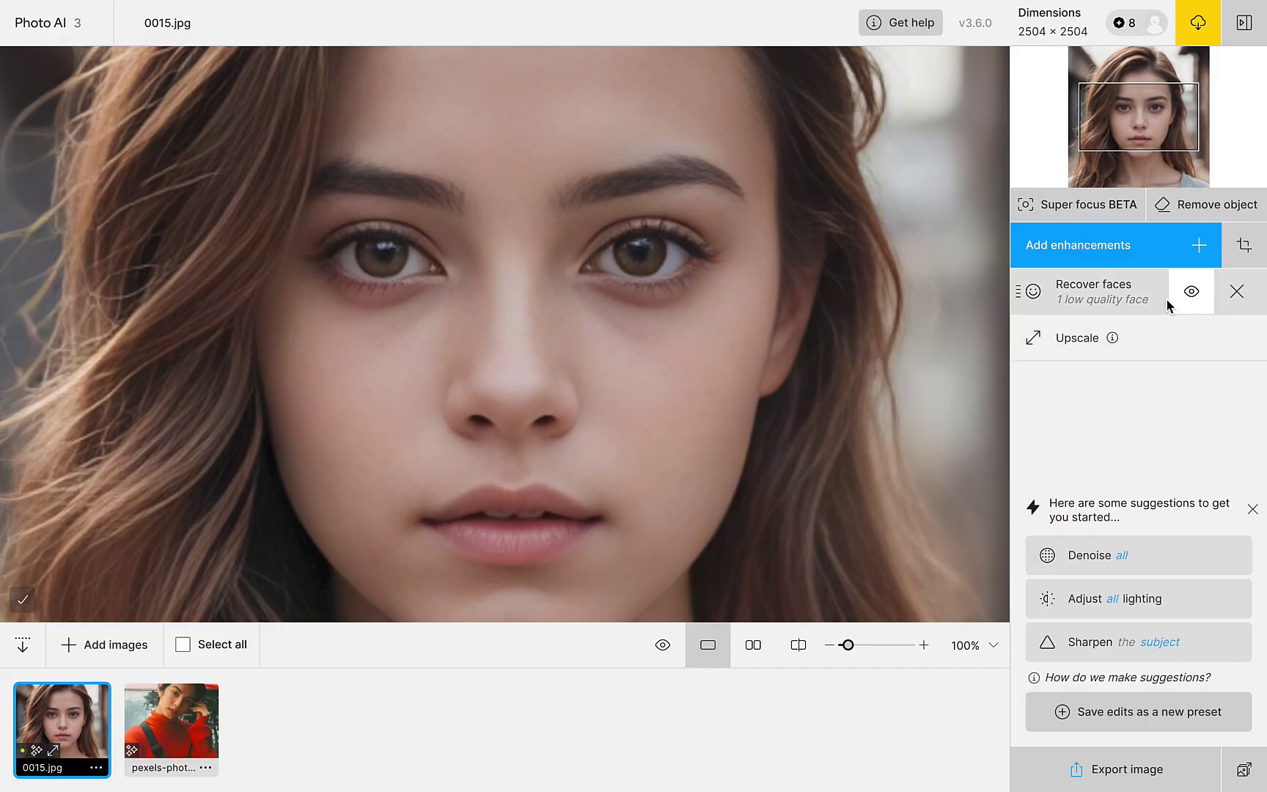
click(1142, 300)
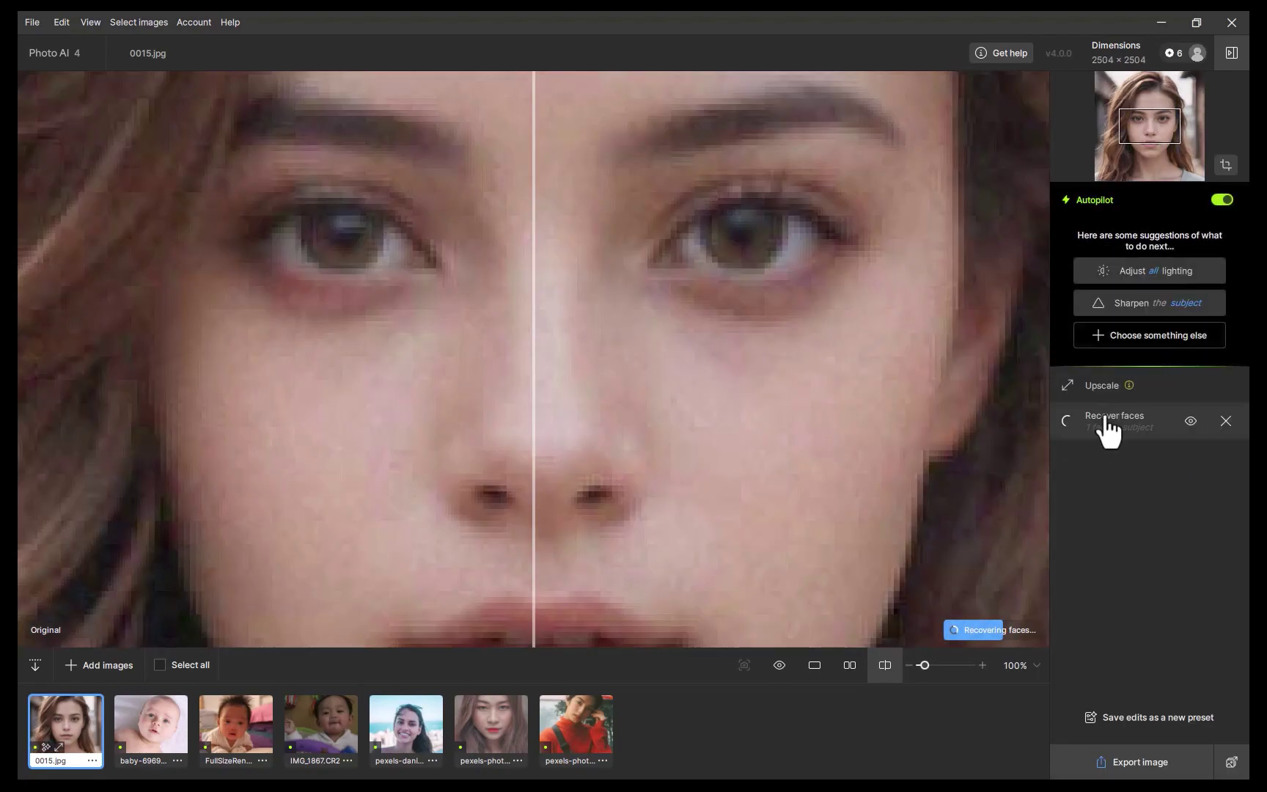
click(1107, 427)
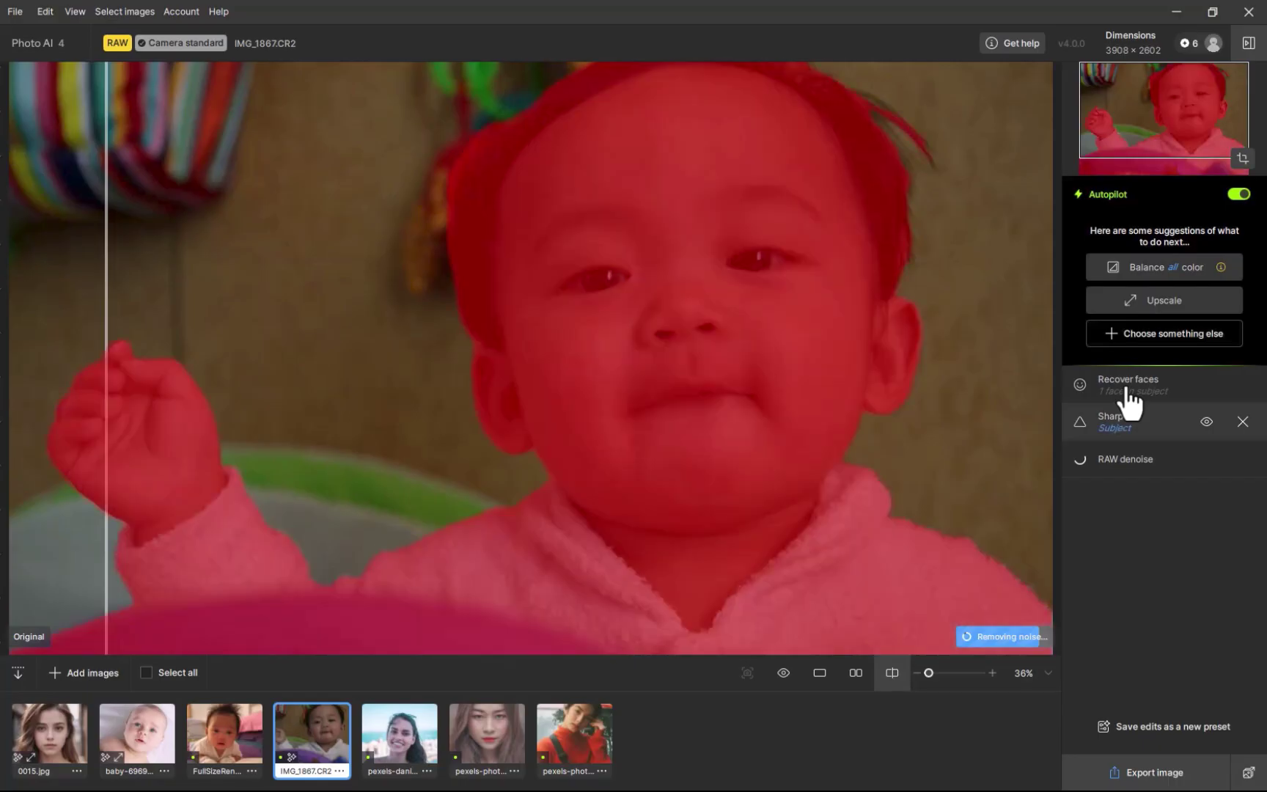
click(1128, 390)
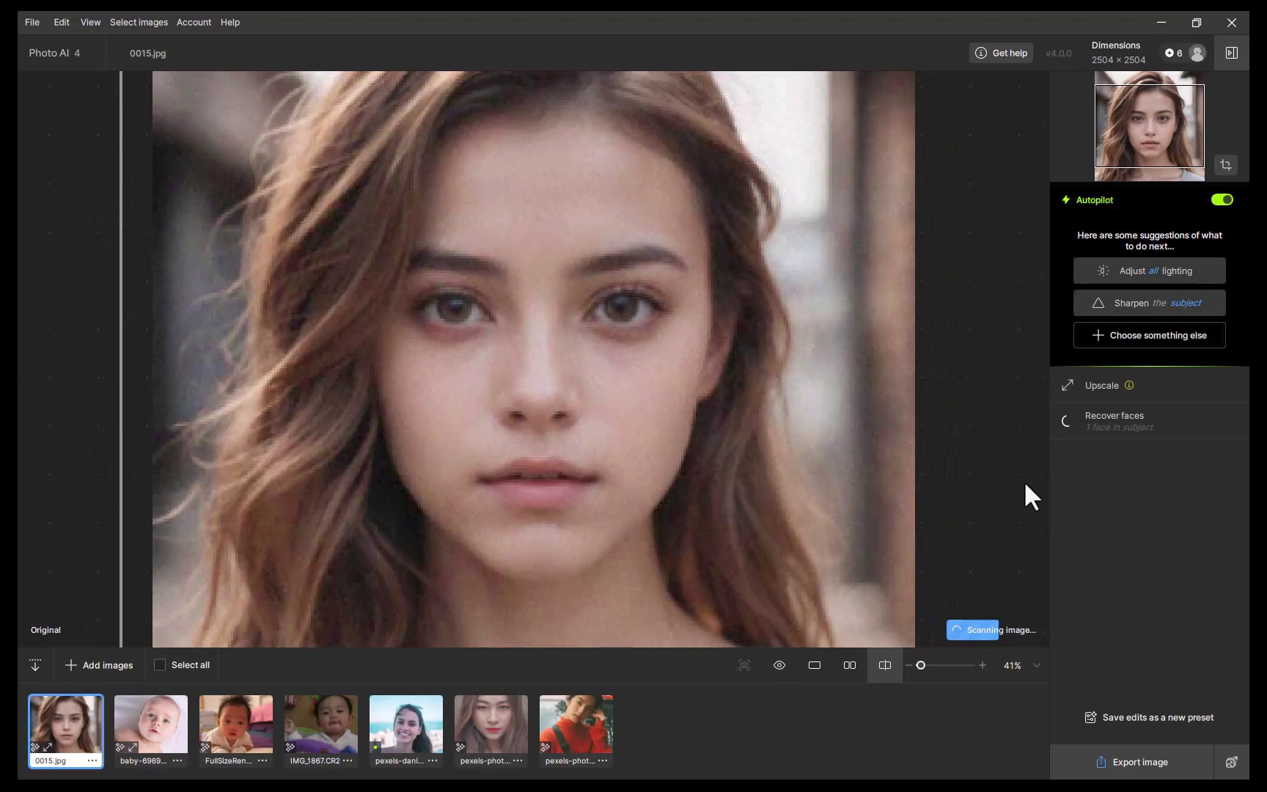
Raise face recovery Strength to 87 and turn off Include hair and Include neck.
scroll(699, 441, down, 1)
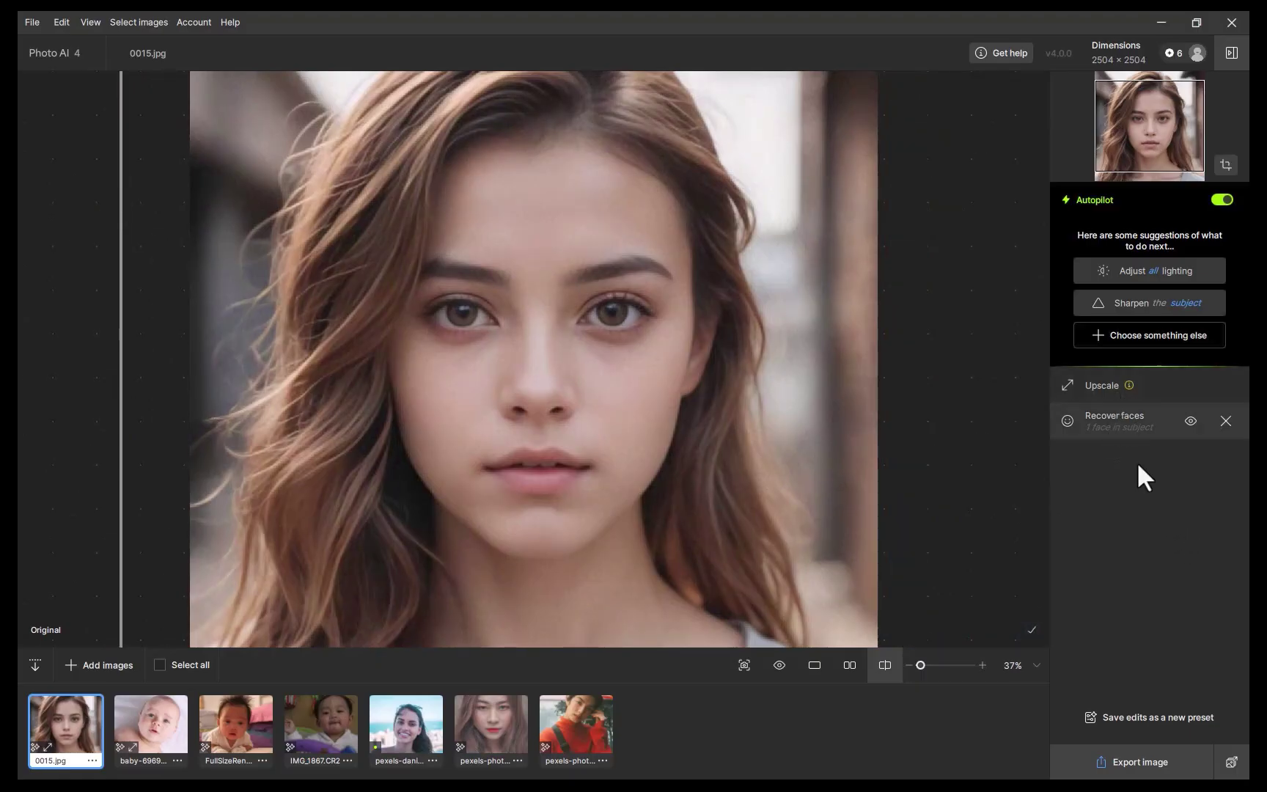
click(1145, 422)
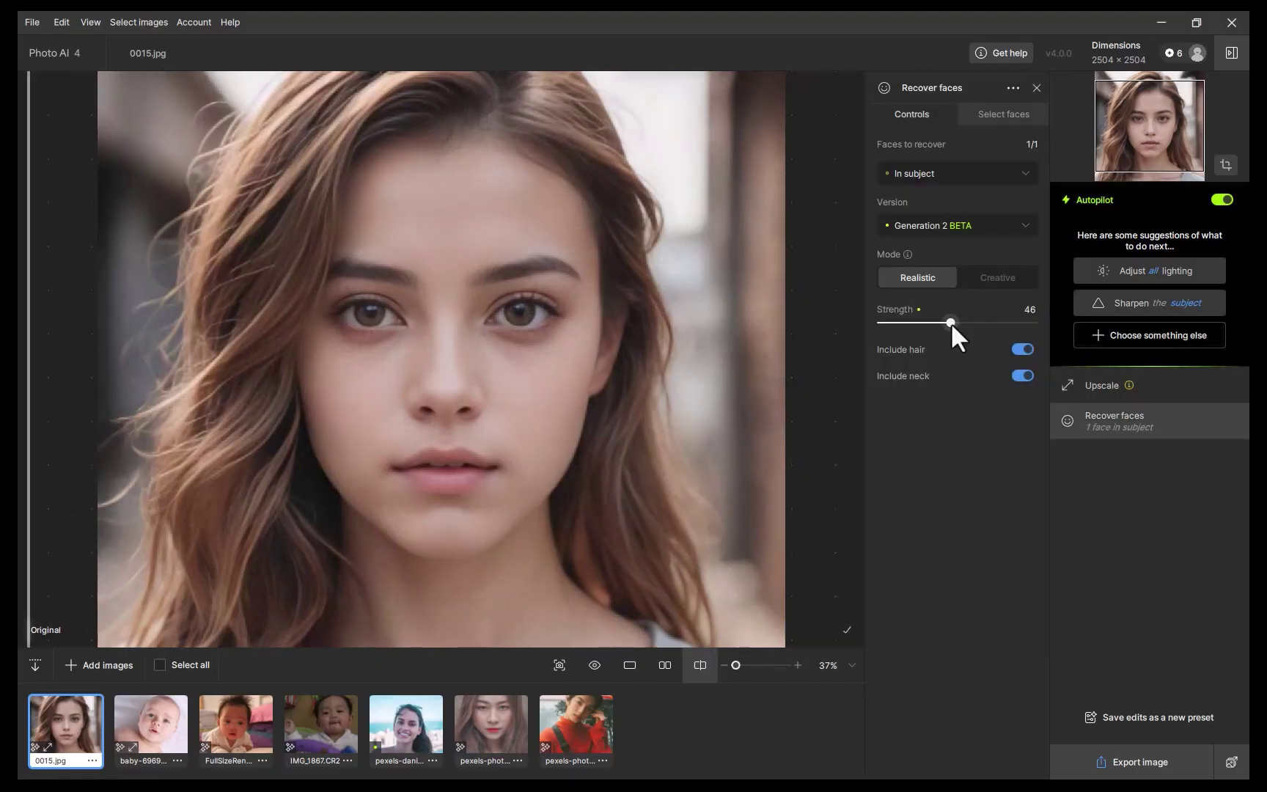
drag(951, 322, 1014, 323)
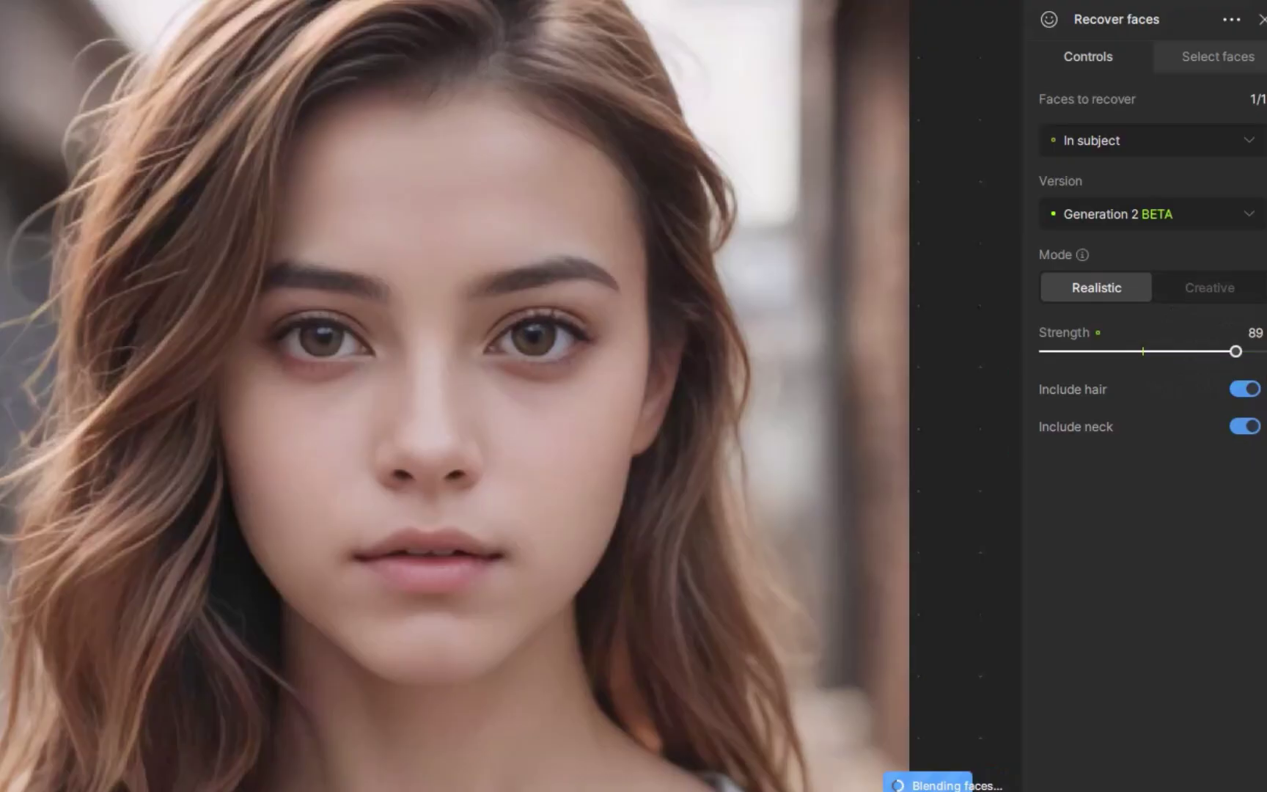
click(1246, 389)
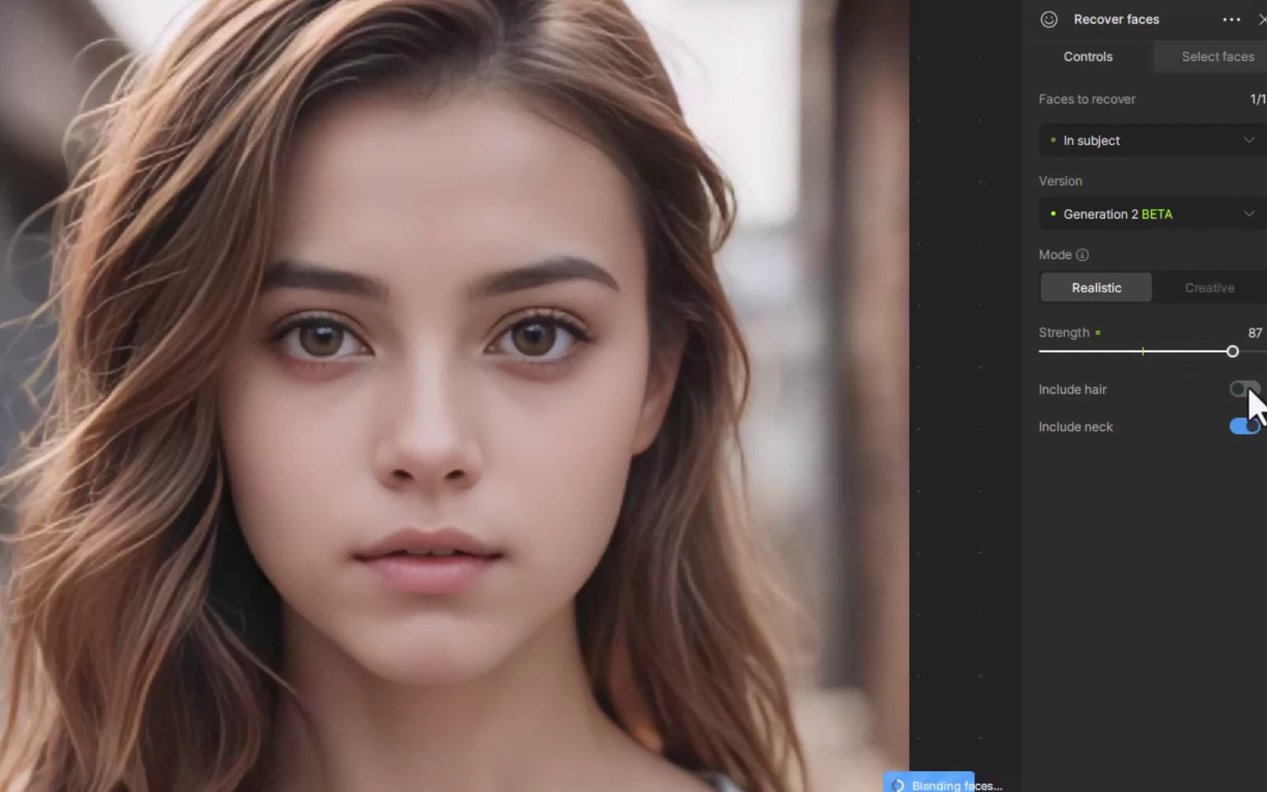
click(1247, 427)
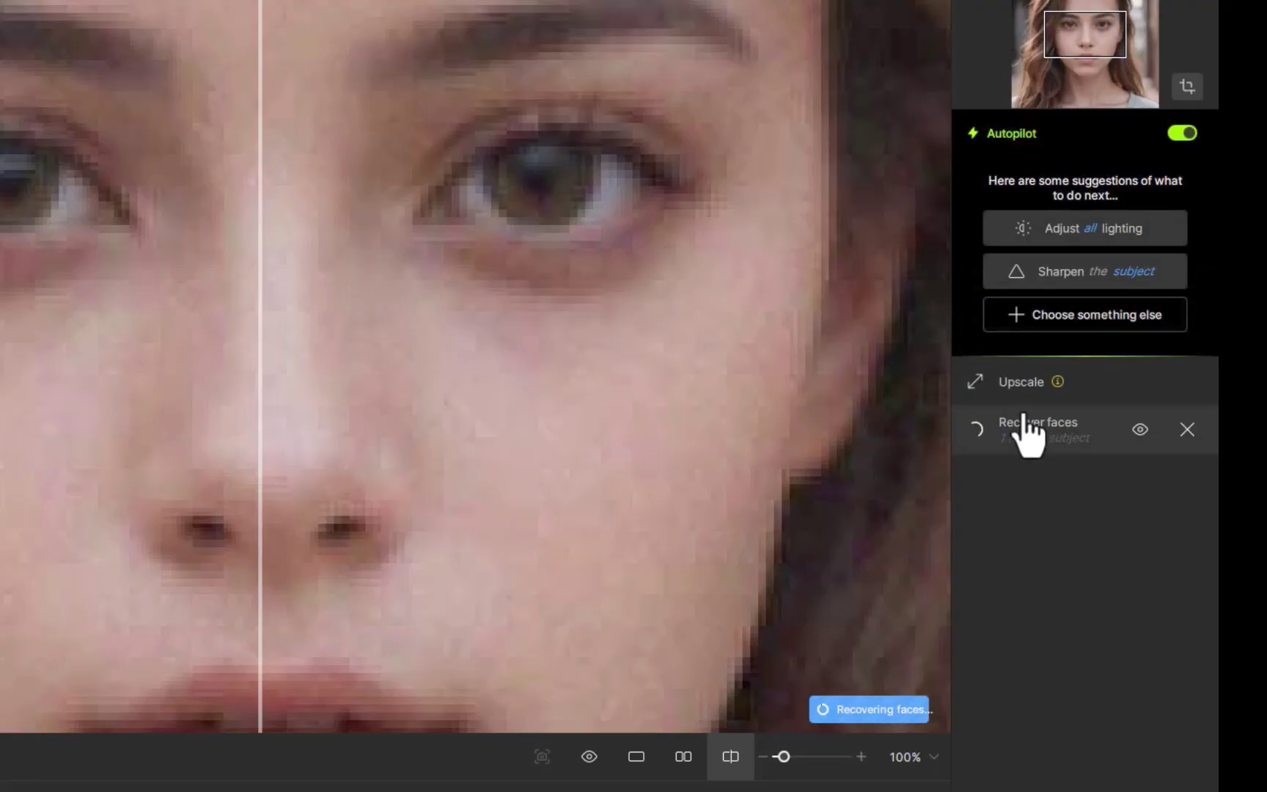
Show the Recover faces controls for 0015.jpg.
click(1025, 429)
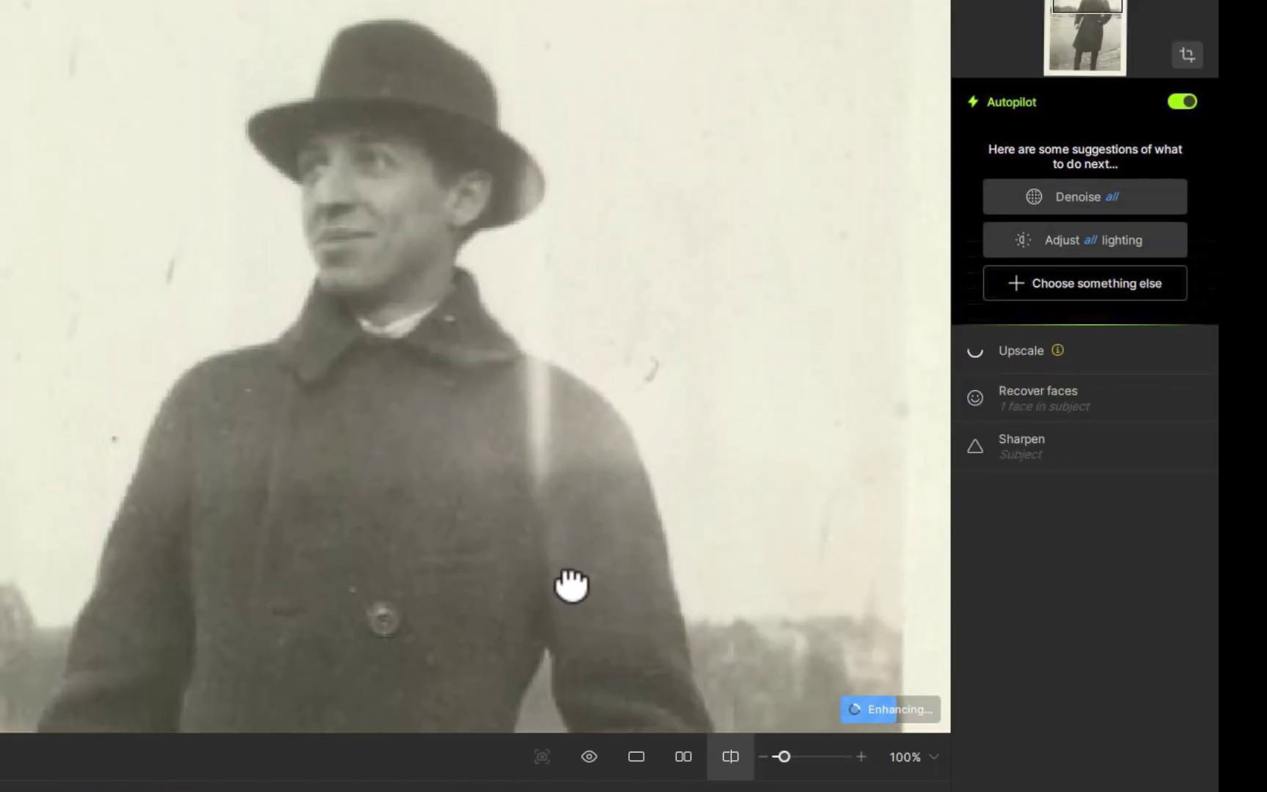
Pan to the sky above the hat, add Dust & scratch BETA, and process it in the cloud.
drag(571, 584, 618, 675)
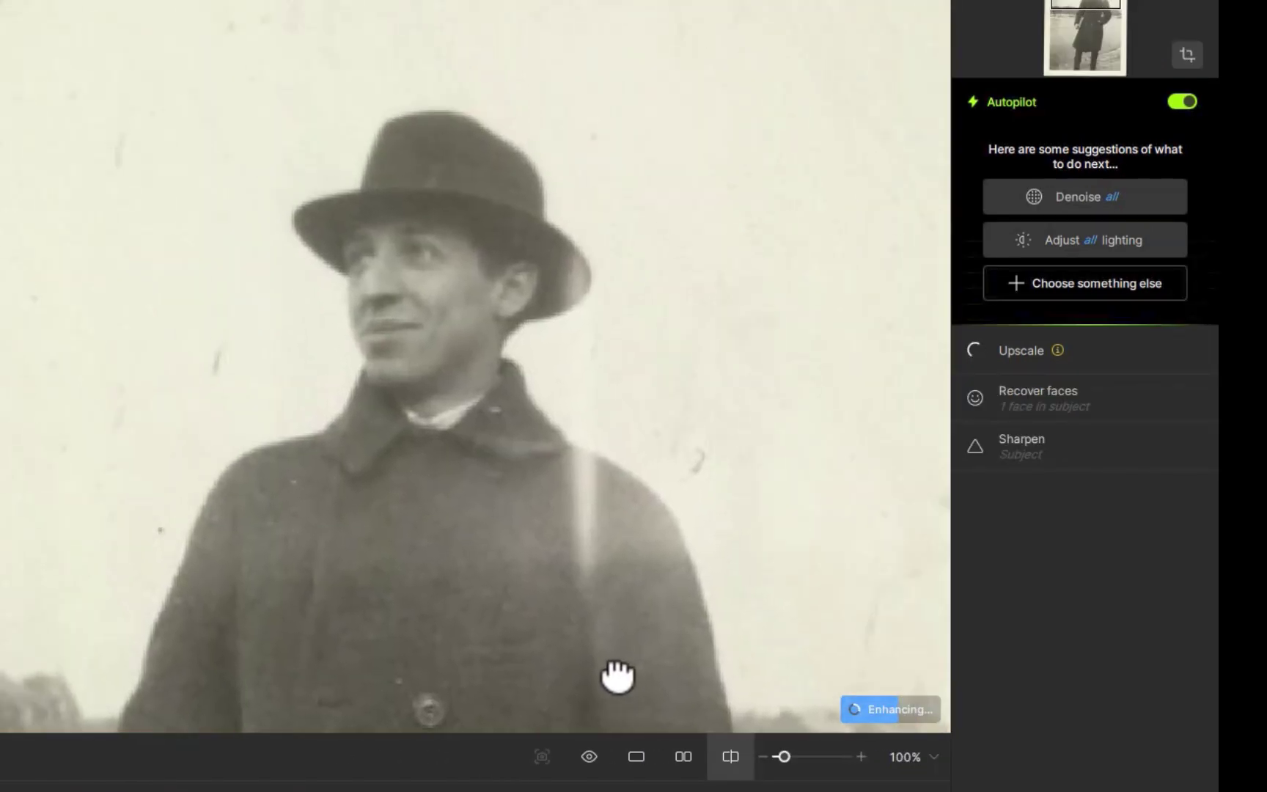
drag(382, 136, 412, 231)
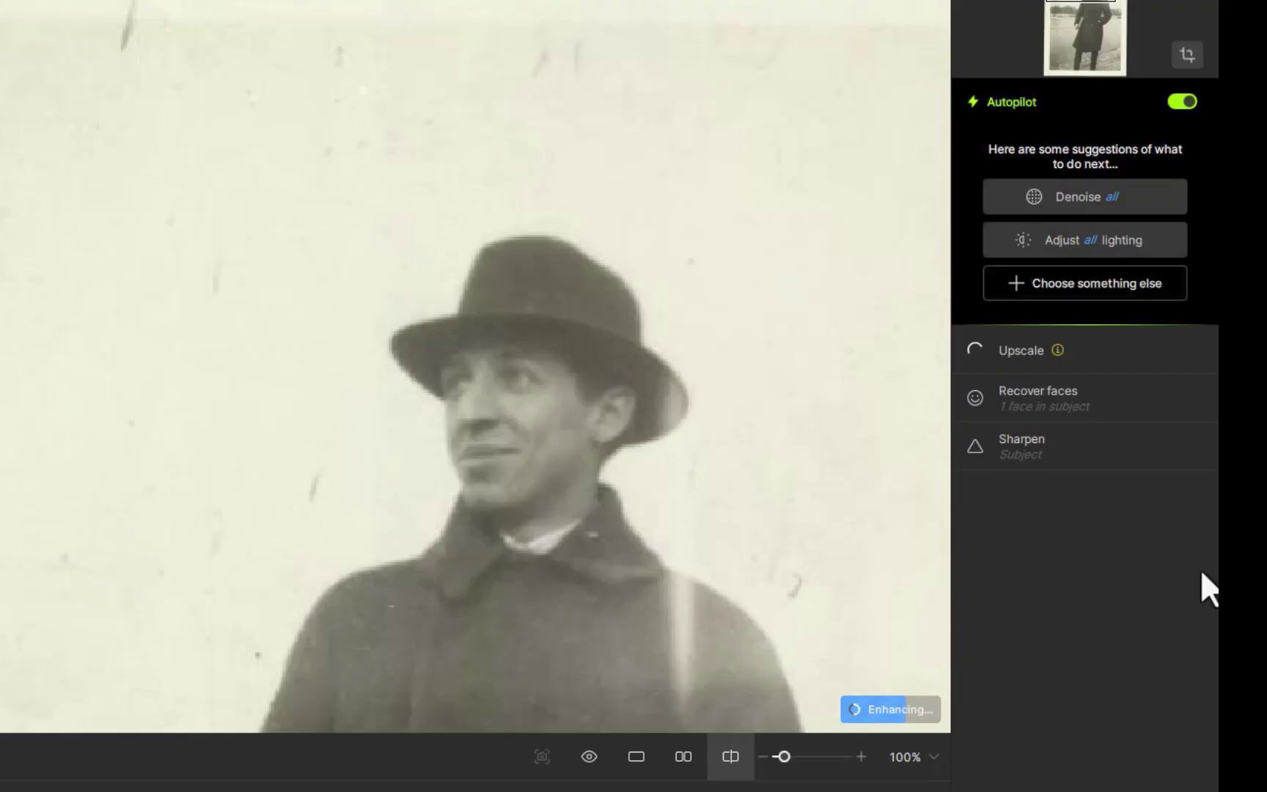
click(1065, 290)
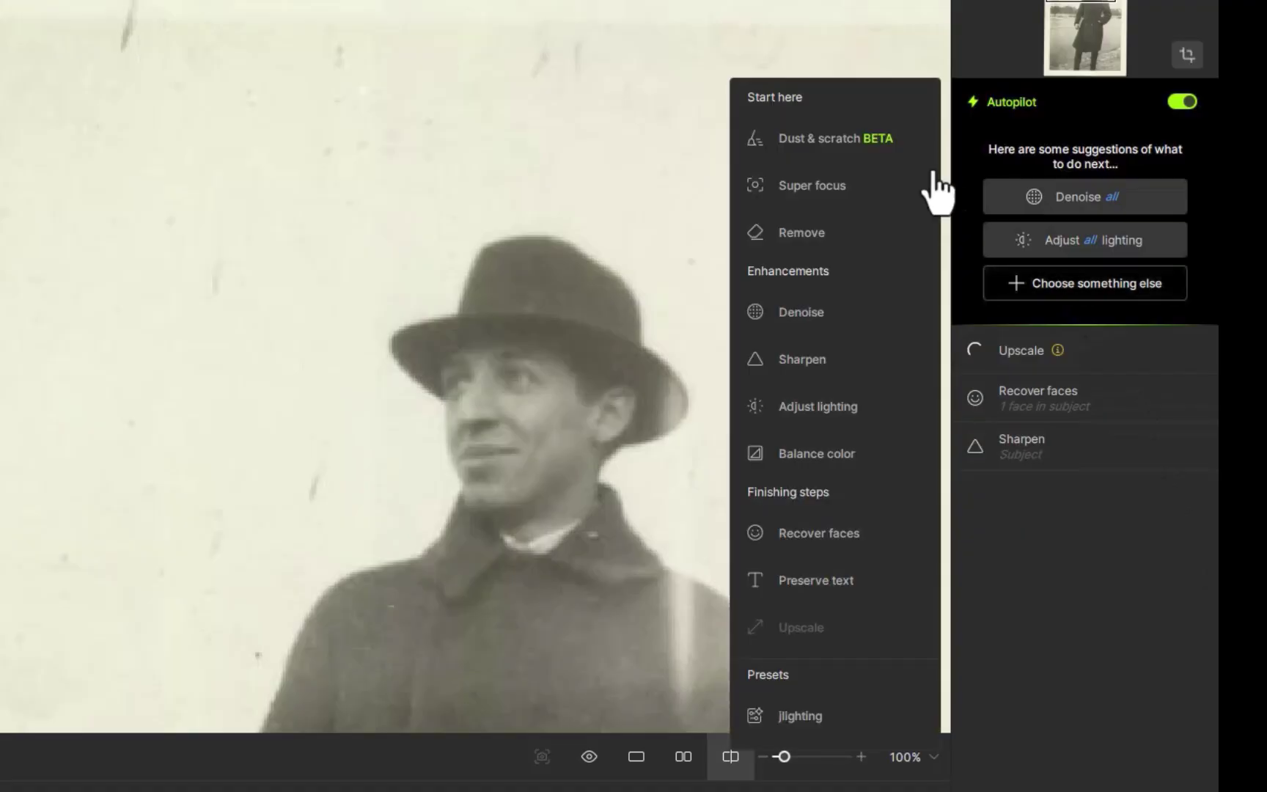
click(850, 141)
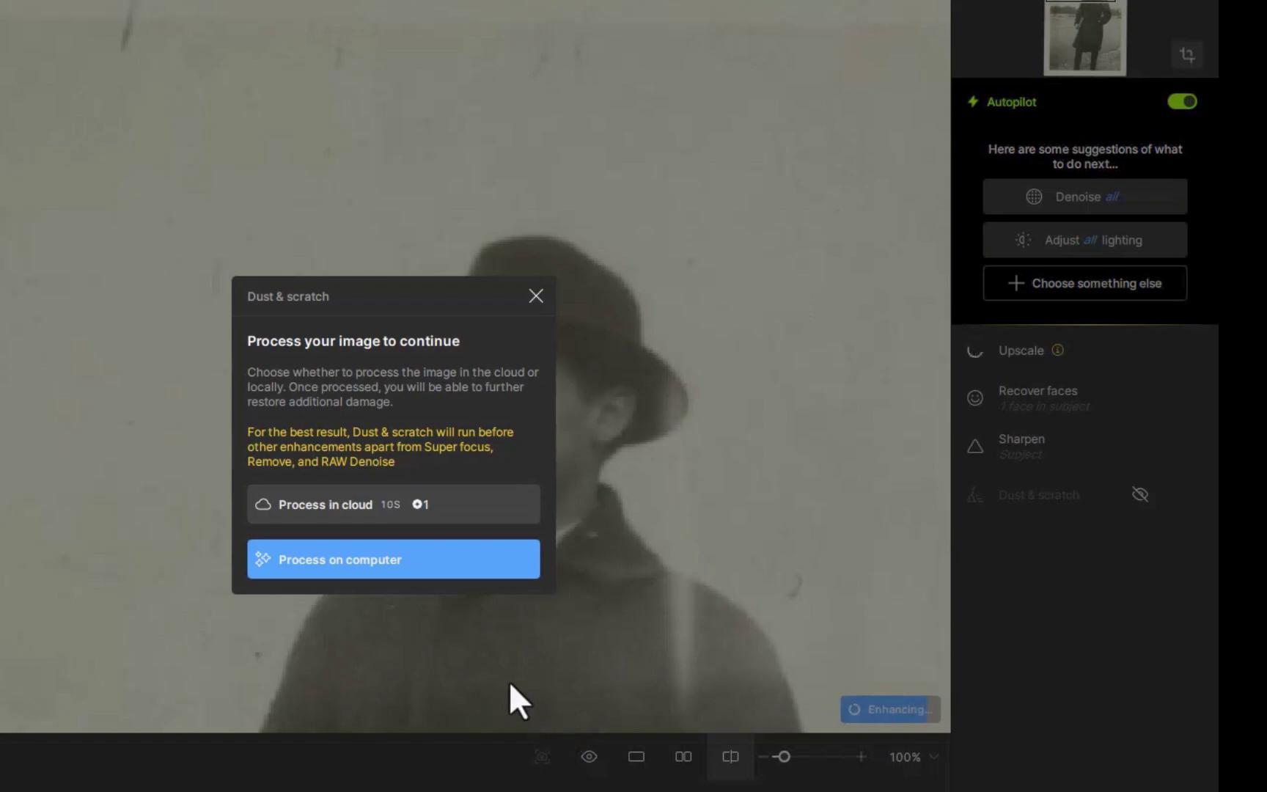
click(297, 499)
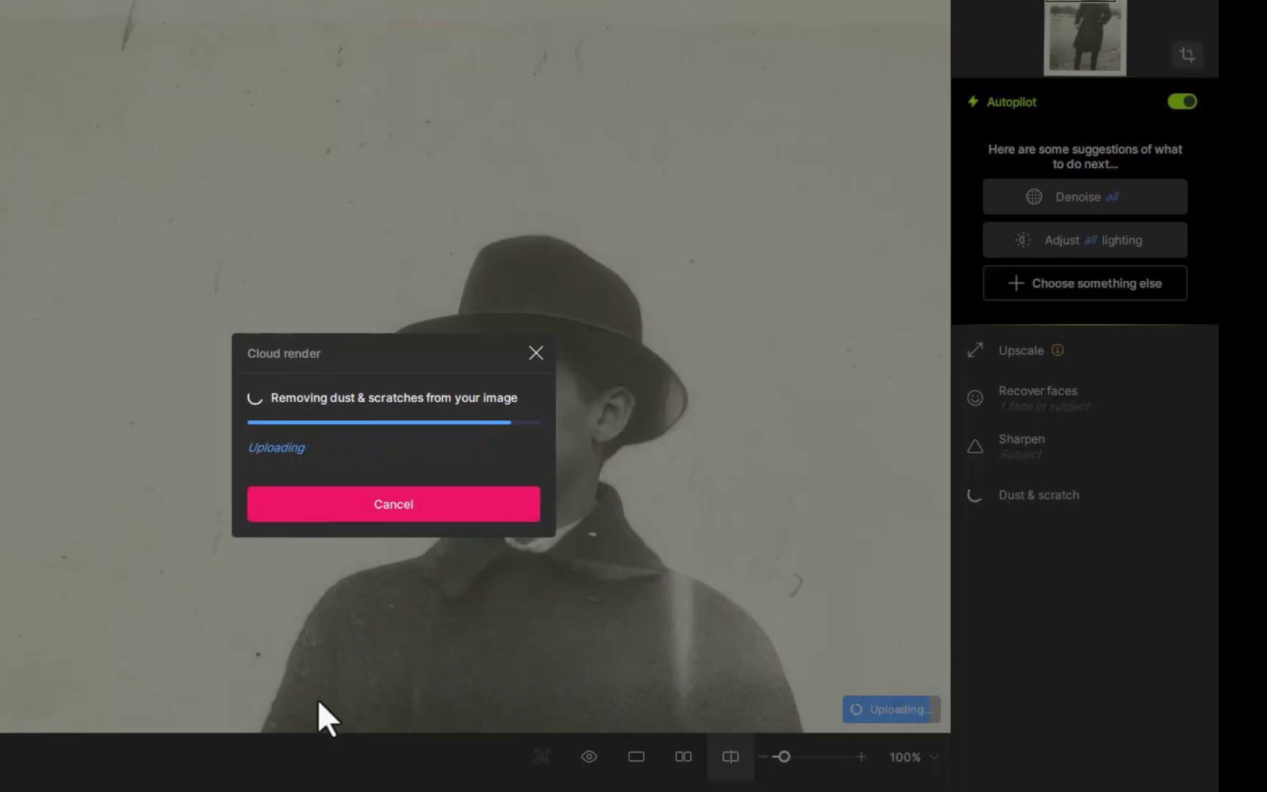